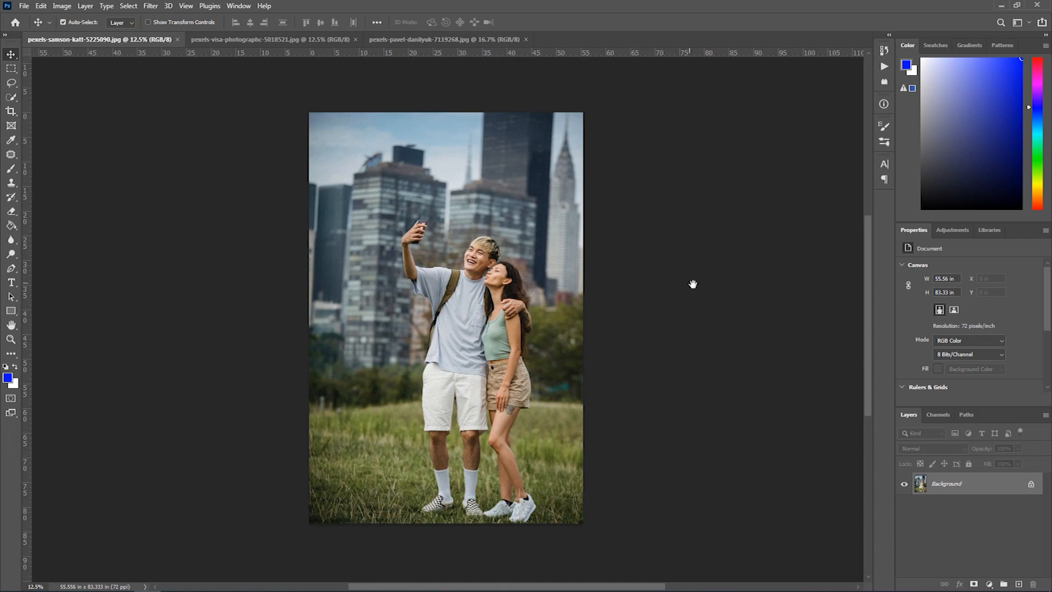
# - Duplicate the Background layer and open the Camera Raw Filter on the copy
pyautogui.moveTo(986, 482); pyautogui.dragTo(1019, 585)
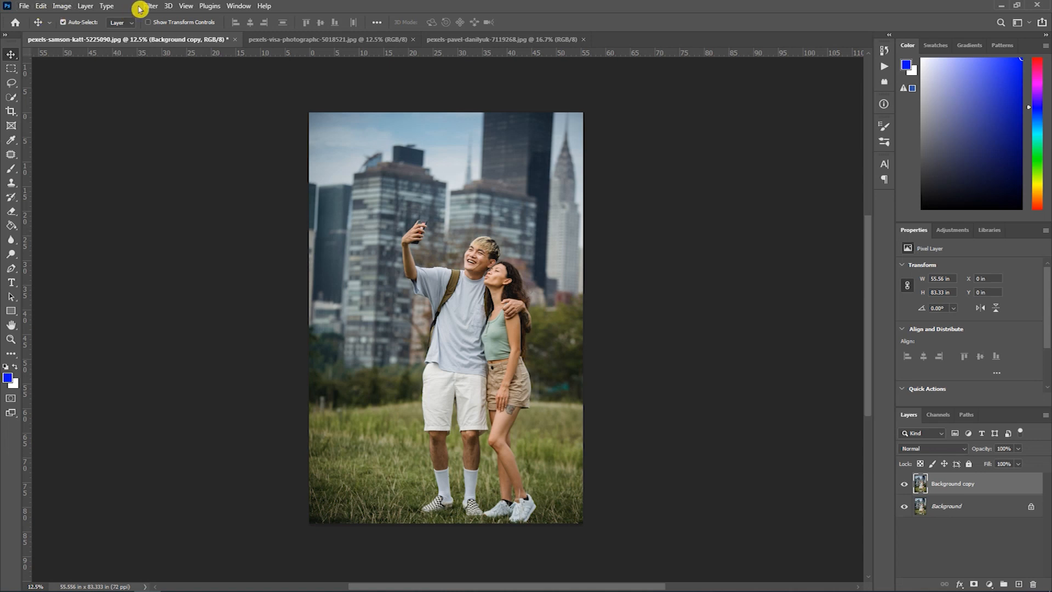
pyautogui.click(149, 7)
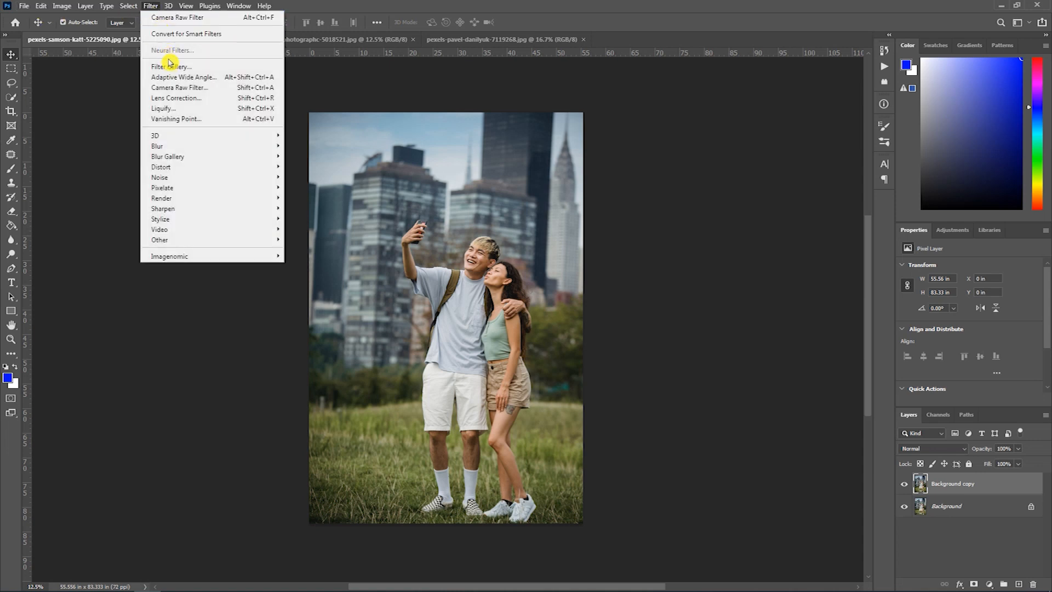
pyautogui.click(179, 89)
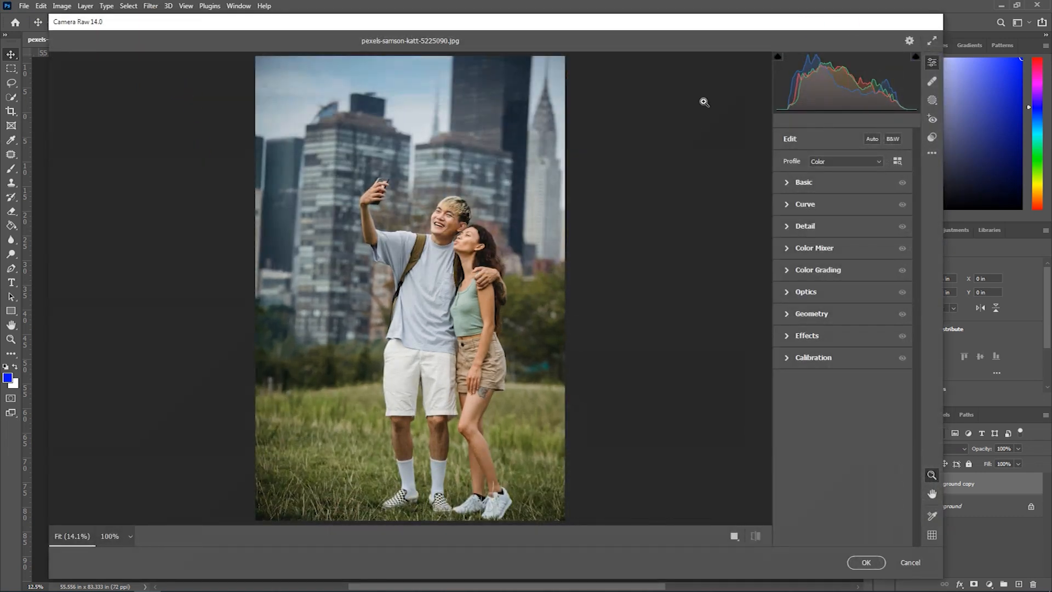
# - Set the Basic adjustments to Temperature +5, Highlights -6, Blacks -21, Texture +8 and Clarity +14, and slightly lower the Saturation
pyautogui.click(787, 184)
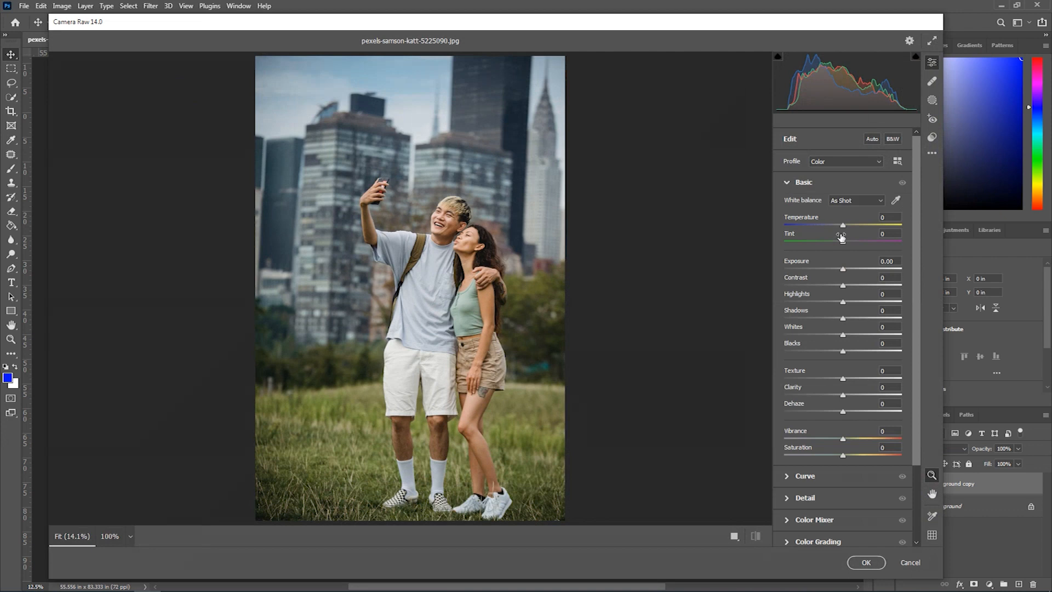
pyautogui.click(884, 217)
pyautogui.write('5')
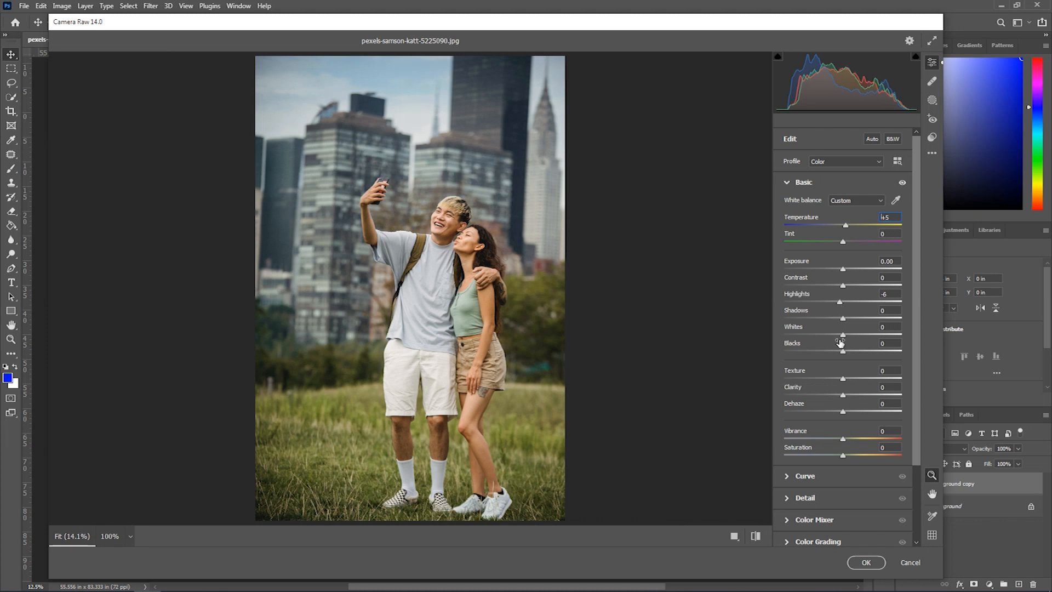
pyautogui.moveTo(843, 352); pyautogui.dragTo(831, 354)
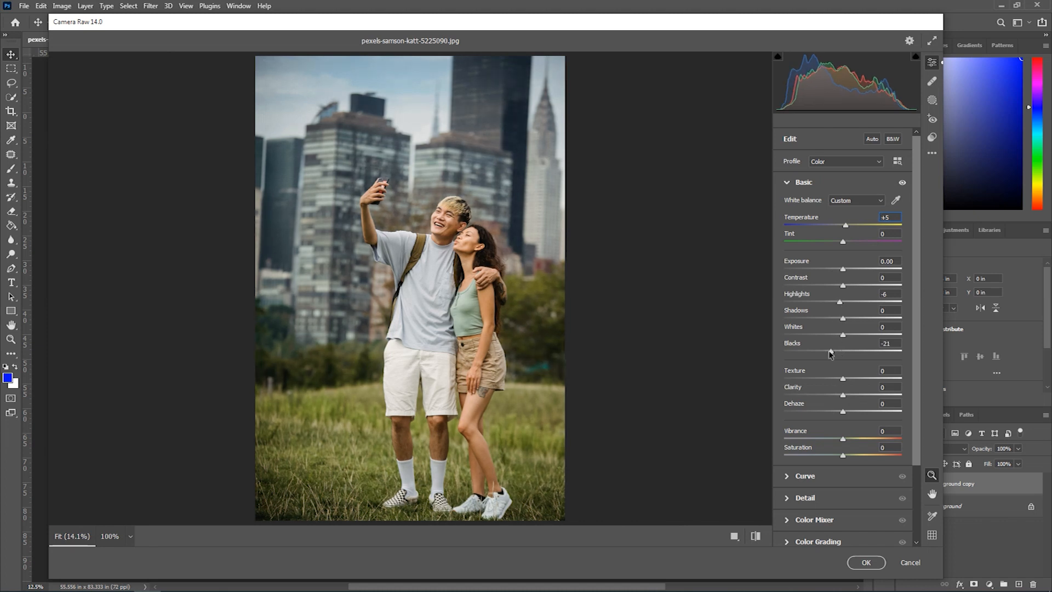
pyautogui.moveTo(844, 396)
pyautogui.mouseDown()
pyautogui.moveTo(852, 398)
pyautogui.moveTo(842, 377)
pyautogui.mouseUp()
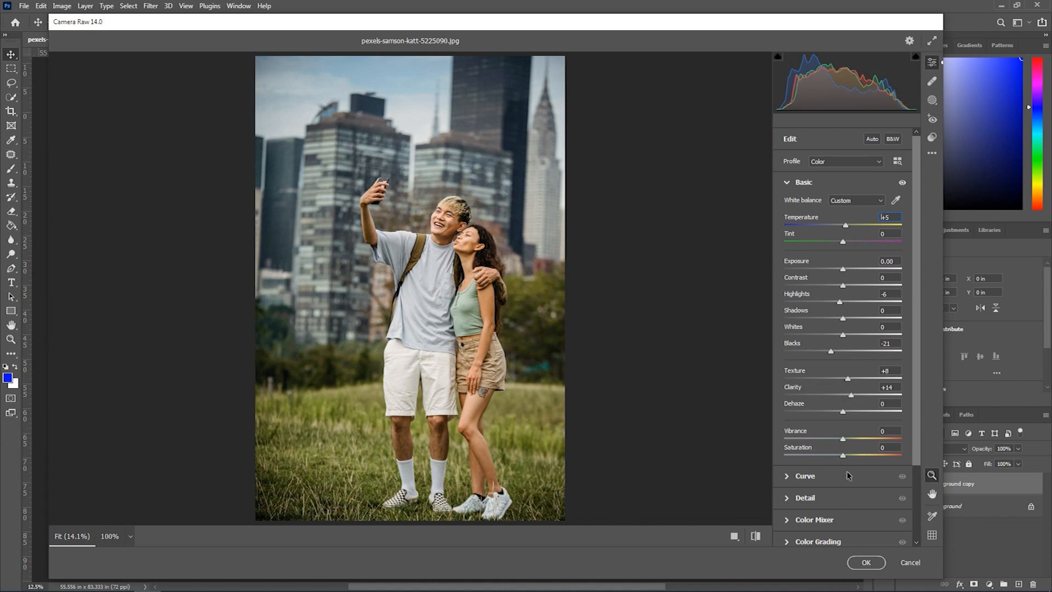
pyautogui.moveTo(843, 456); pyautogui.dragTo(838, 455)
pyautogui.click(786, 184)
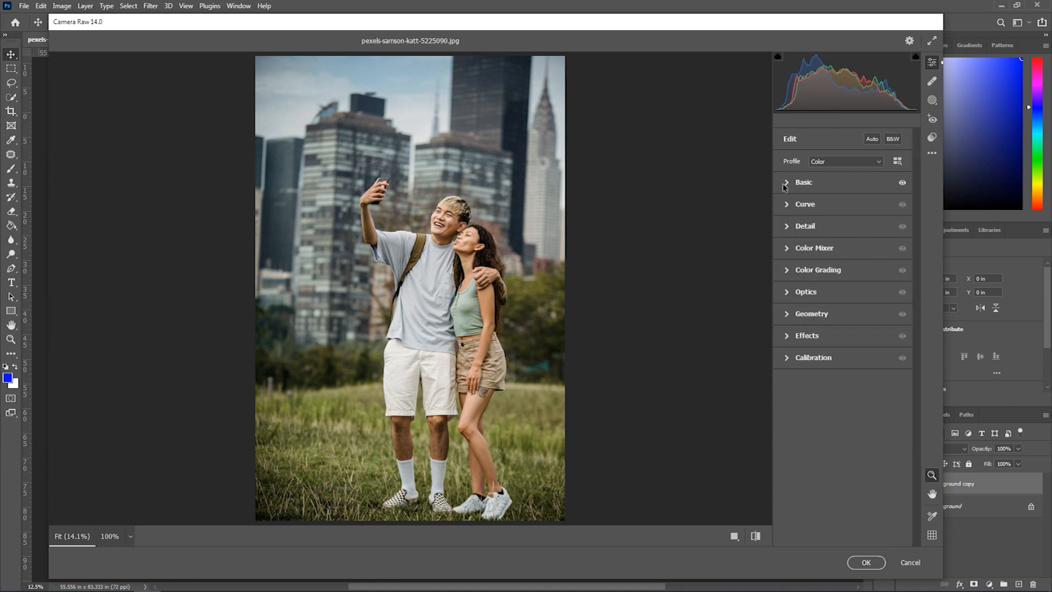
# - Shape the parametric tone curve with Highlights +19, Lights +5, Darks -19 and Shadows -40
pyautogui.click(784, 206)
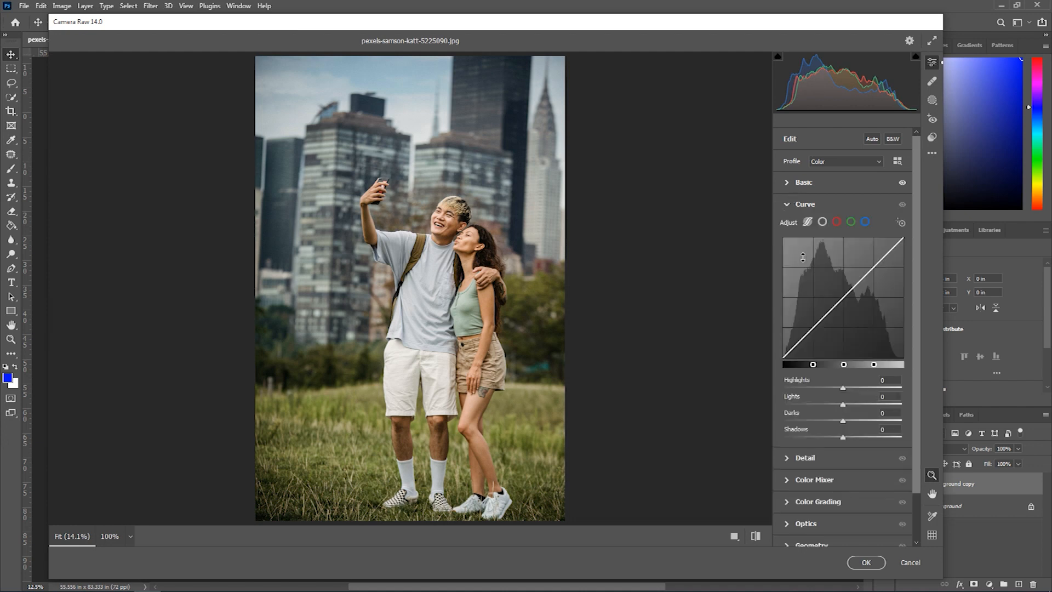
pyautogui.moveTo(844, 437); pyautogui.dragTo(821, 437)
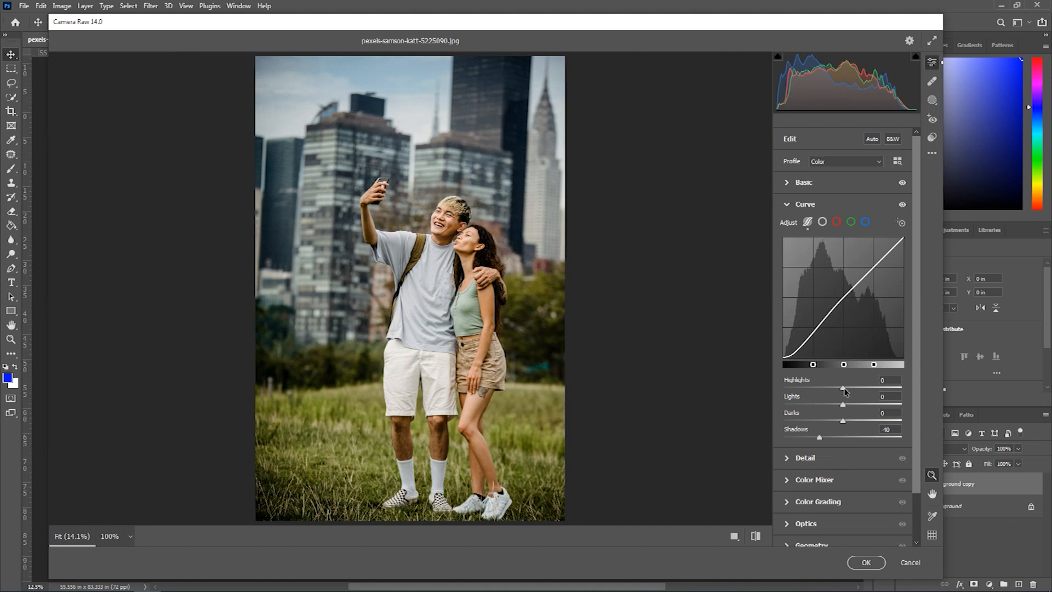
pyautogui.moveTo(844, 388); pyautogui.dragTo(831, 422)
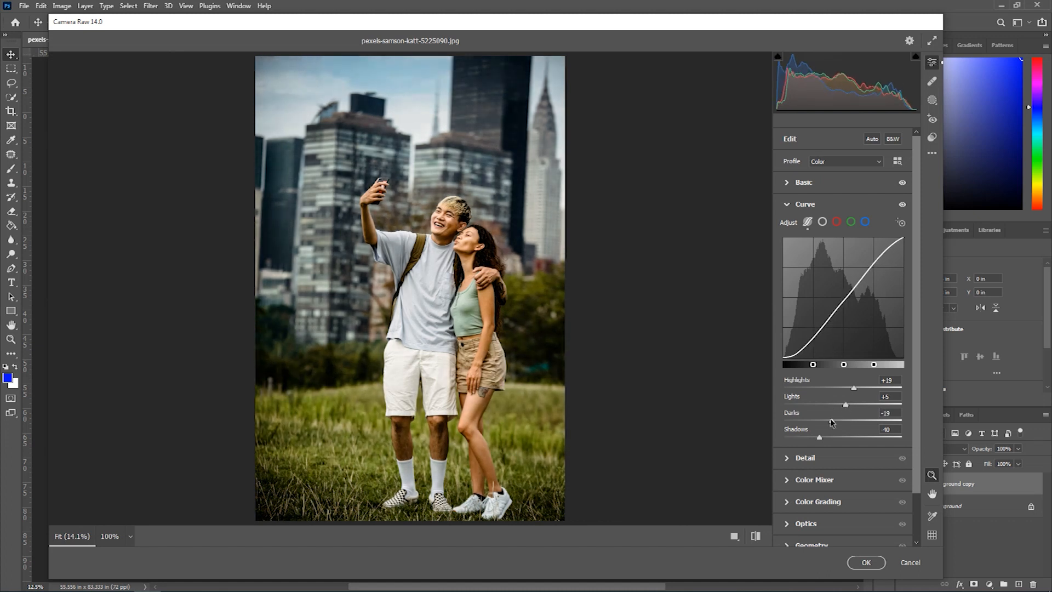
pyautogui.click(788, 205)
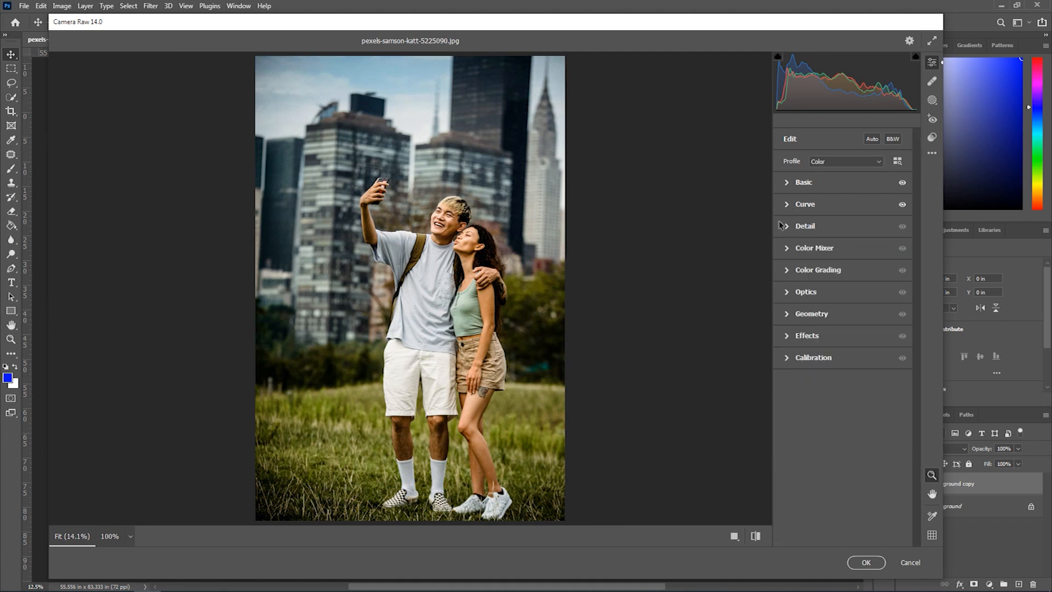
# - Set the Color Mixer saturation to Reds -22, Oranges -19, Yellows -70 and Greens -61
pyautogui.click(789, 248)
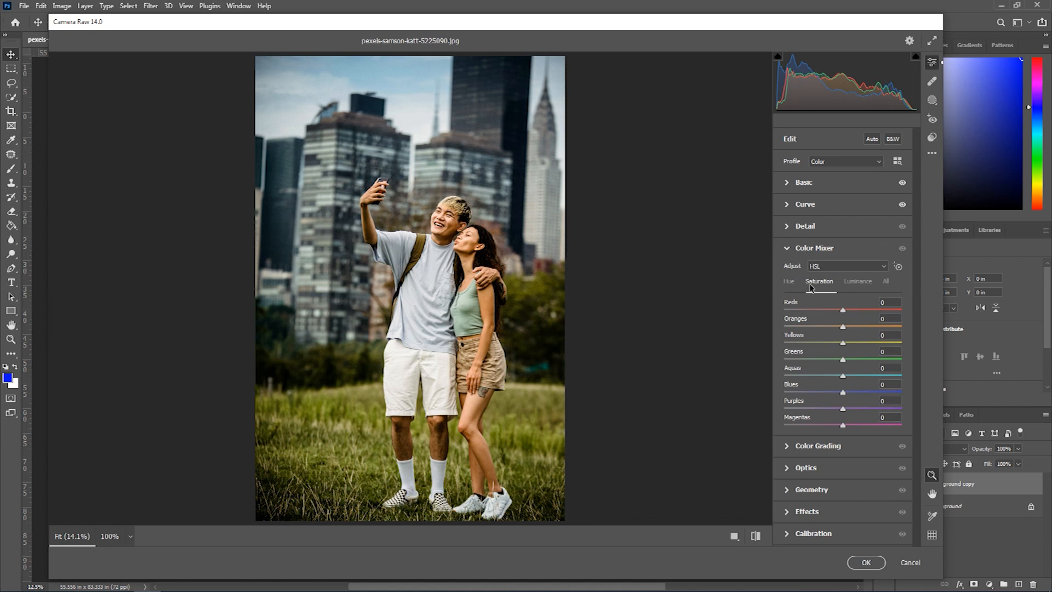
pyautogui.click(830, 310)
pyautogui.click(832, 326)
pyautogui.click(801, 343)
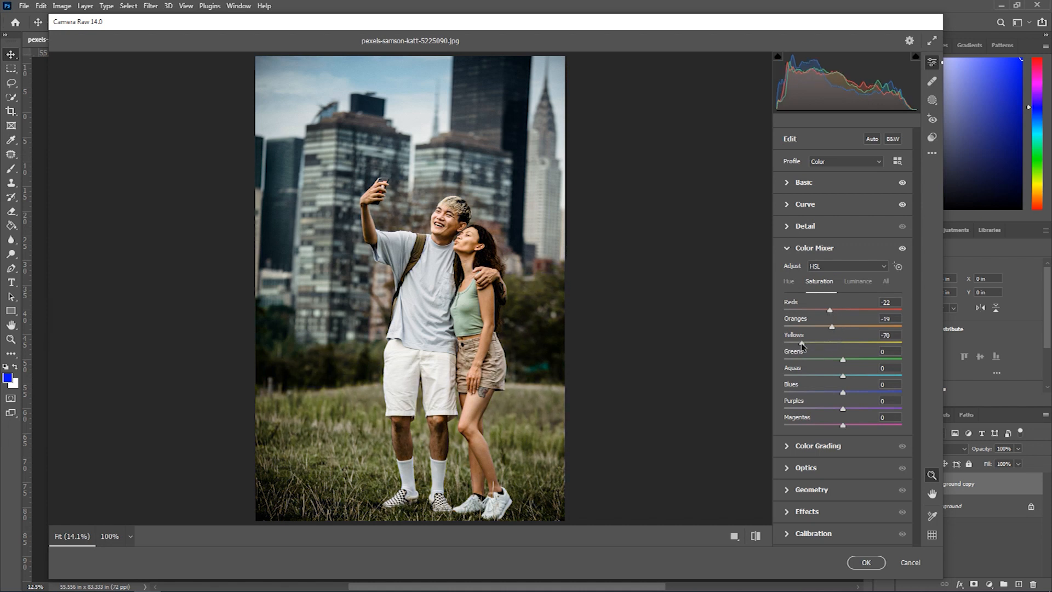
pyautogui.moveTo(844, 360); pyautogui.dragTo(751, 353)
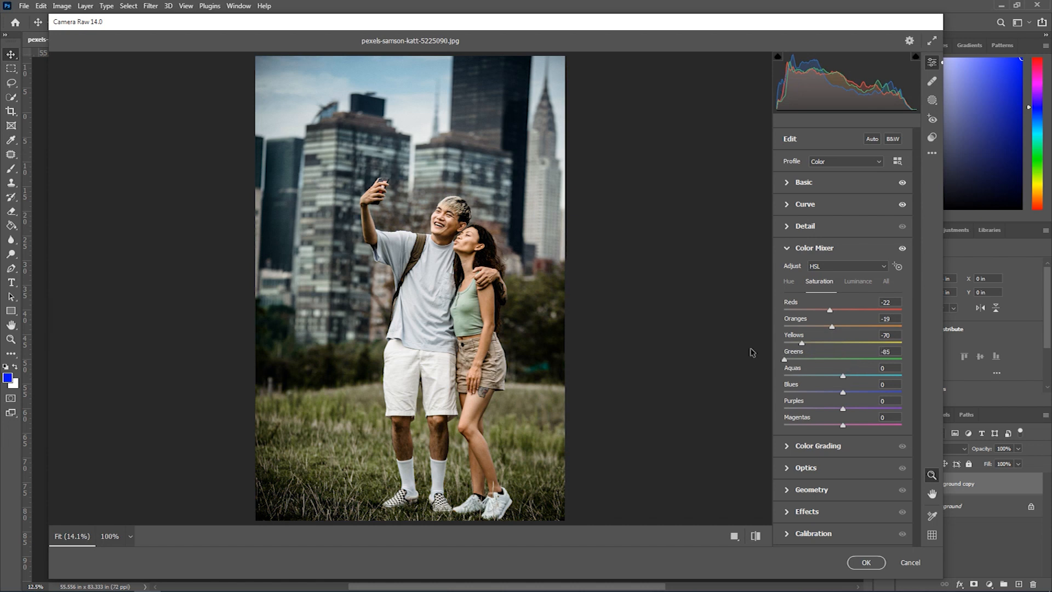
pyautogui.click(808, 360)
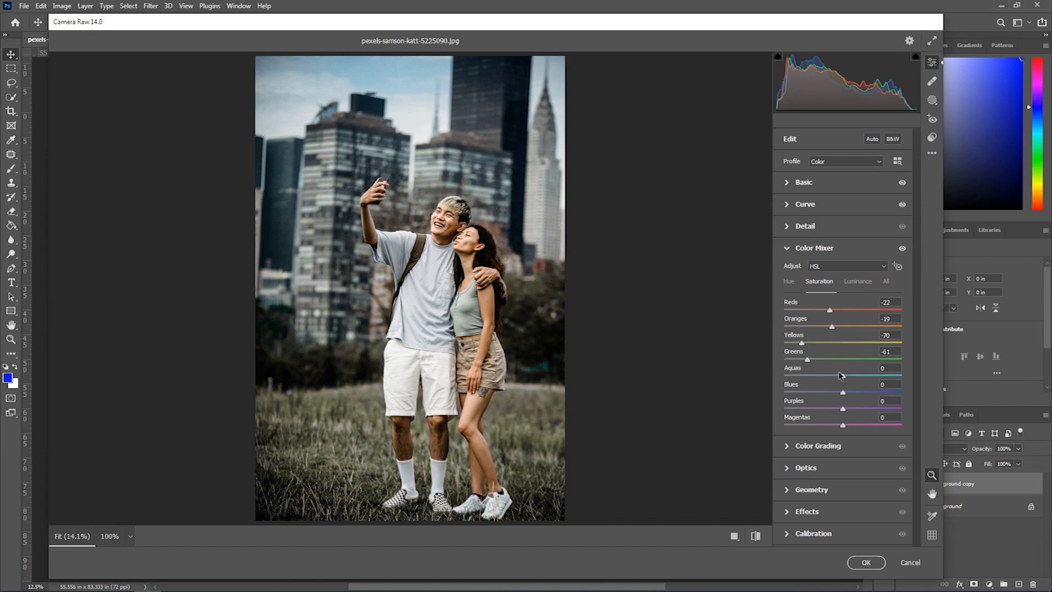
# - Set the Color Mixer saturation of Aquas, Blues, Purples and Magentas to -100
pyautogui.moveTo(841, 376); pyautogui.dragTo(762, 392)
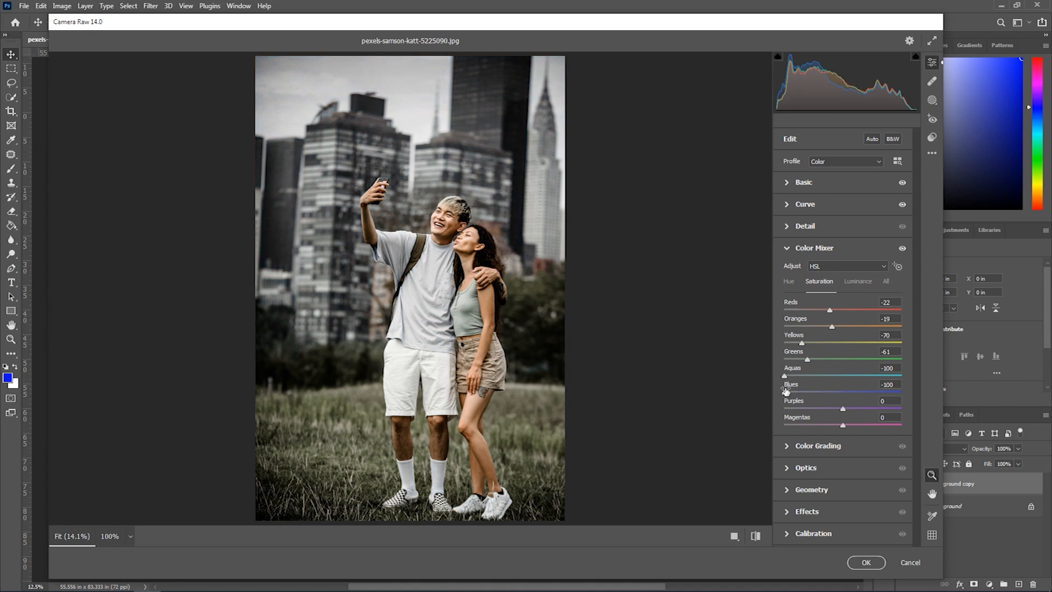
pyautogui.moveTo(842, 409); pyautogui.dragTo(768, 402)
pyautogui.moveTo(841, 425); pyautogui.dragTo(770, 420)
# - Shift the Color Mixer hue of Yellows to -63 and Oranges to -25
pyautogui.click(790, 282)
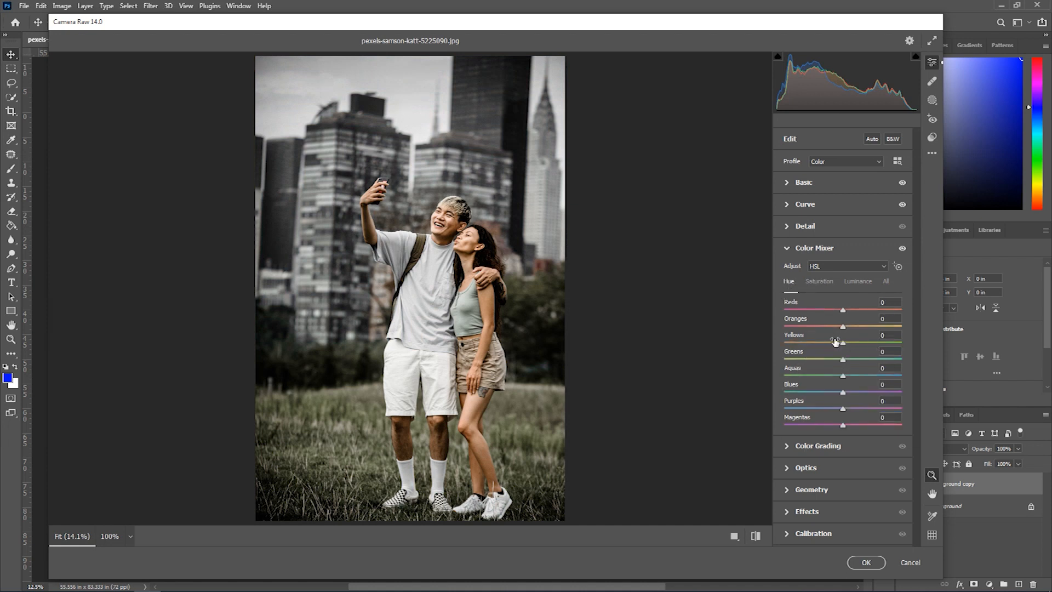
pyautogui.moveTo(843, 343); pyautogui.dragTo(807, 343)
pyautogui.moveTo(844, 327); pyautogui.dragTo(829, 328)
pyautogui.click(785, 249)
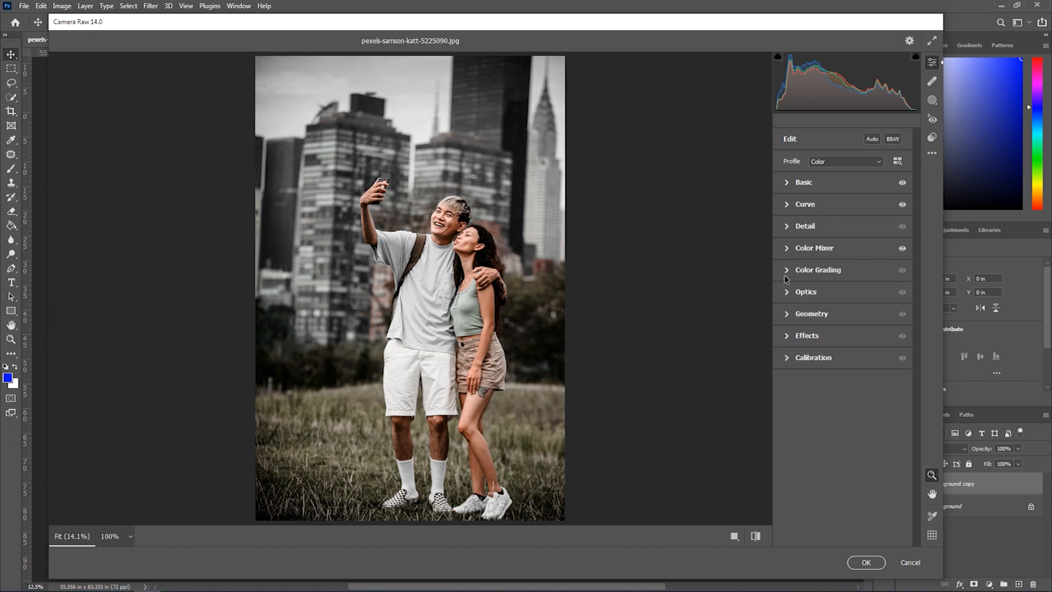
# - Grade the luminance by darkening the Midtones, setting Shadows to -35 and setting Highlights to 47
pyautogui.click(787, 271)
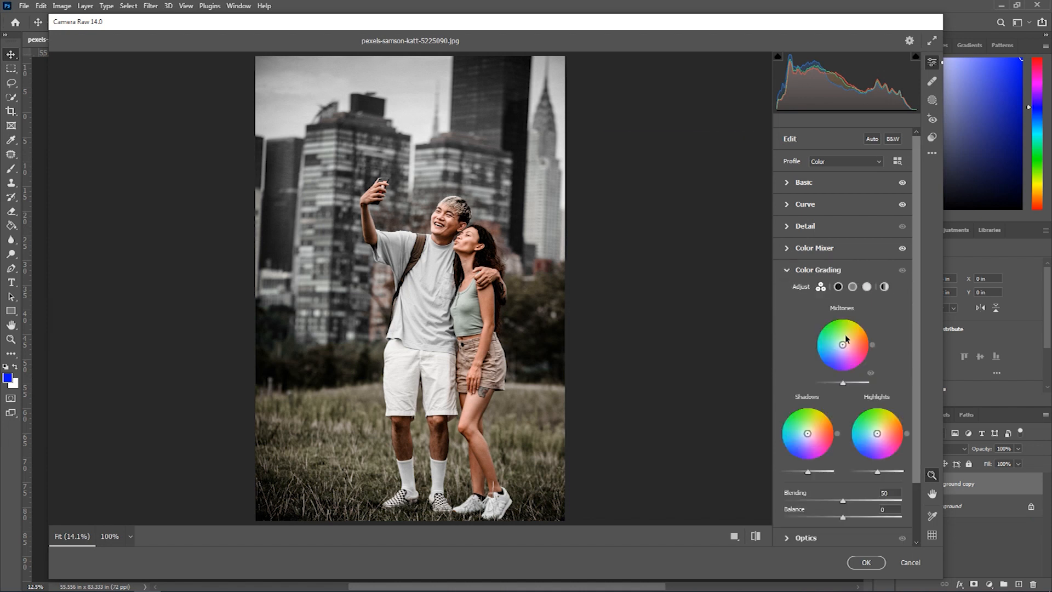
pyautogui.click(843, 383)
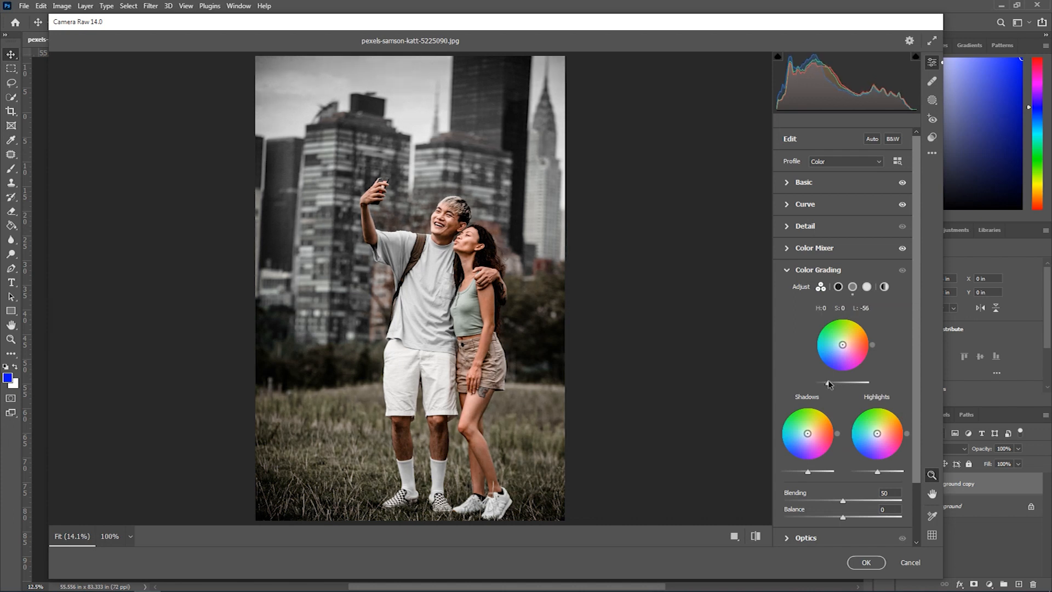
pyautogui.moveTo(843, 384); pyautogui.dragTo(833, 384)
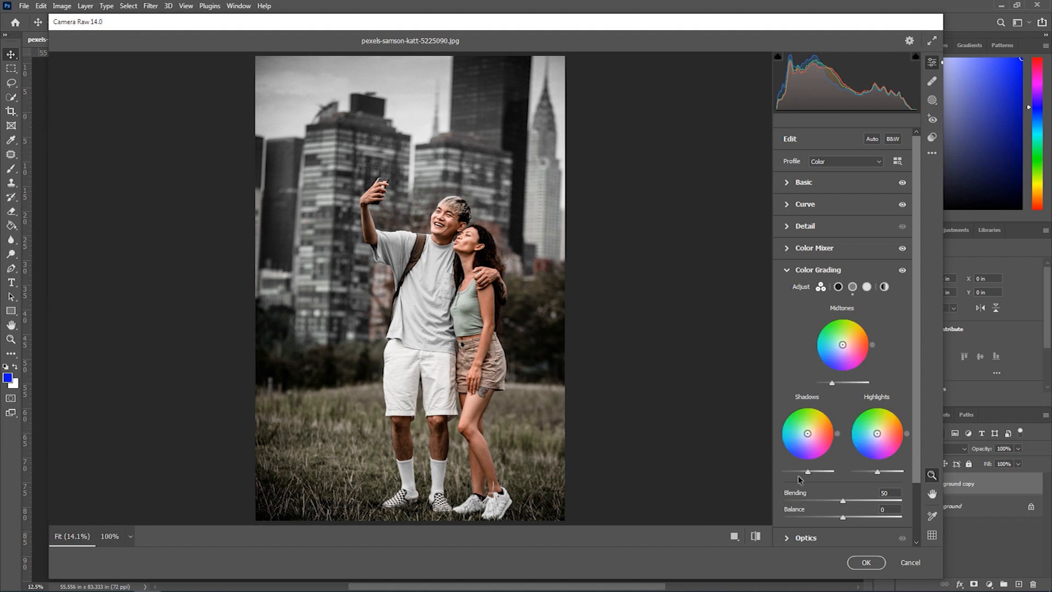
pyautogui.moveTo(808, 472); pyautogui.dragTo(799, 473)
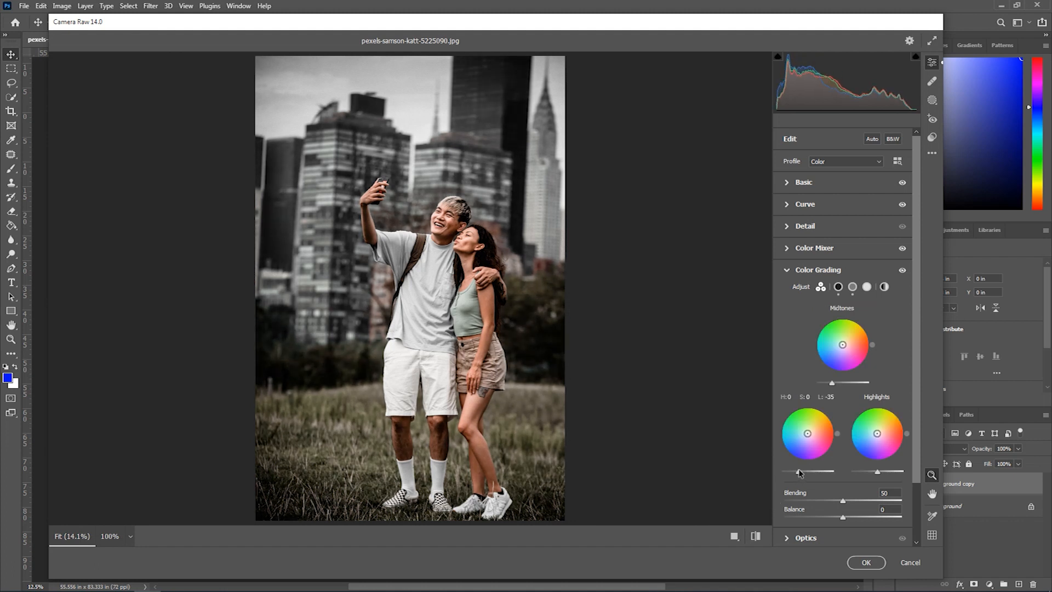
pyautogui.moveTo(878, 472)
pyautogui.mouseDown()
pyautogui.moveTo(867, 471)
pyautogui.moveTo(890, 470)
pyautogui.mouseUp()
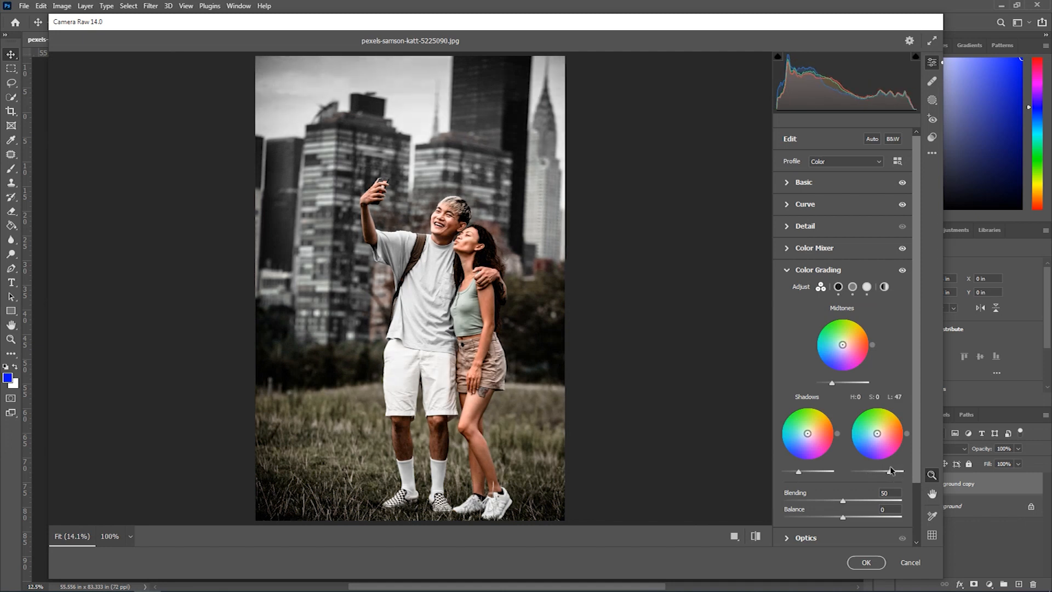
pyautogui.click(787, 271)
# - Darken the photo's edges with a Vignetting value of -21
pyautogui.click(788, 338)
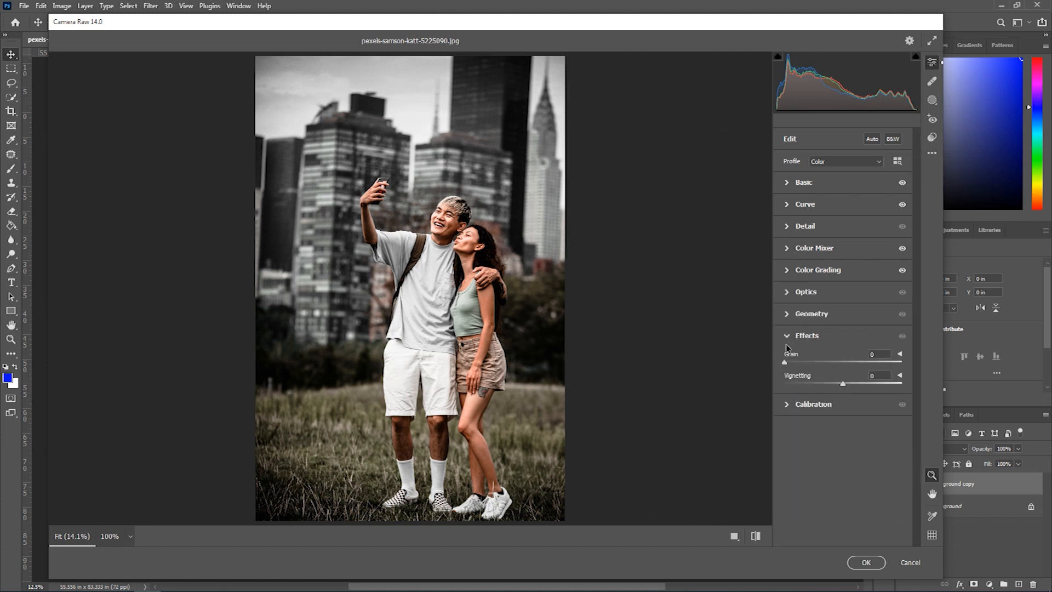
pyautogui.click(821, 383)
pyautogui.moveTo(821, 383); pyautogui.dragTo(831, 383)
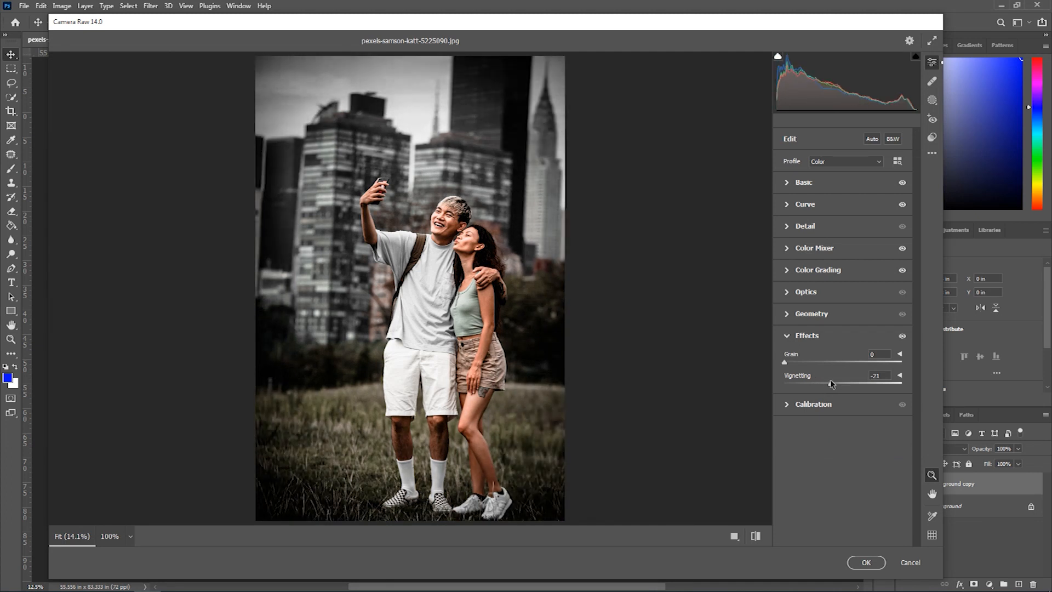
pyautogui.click(787, 336)
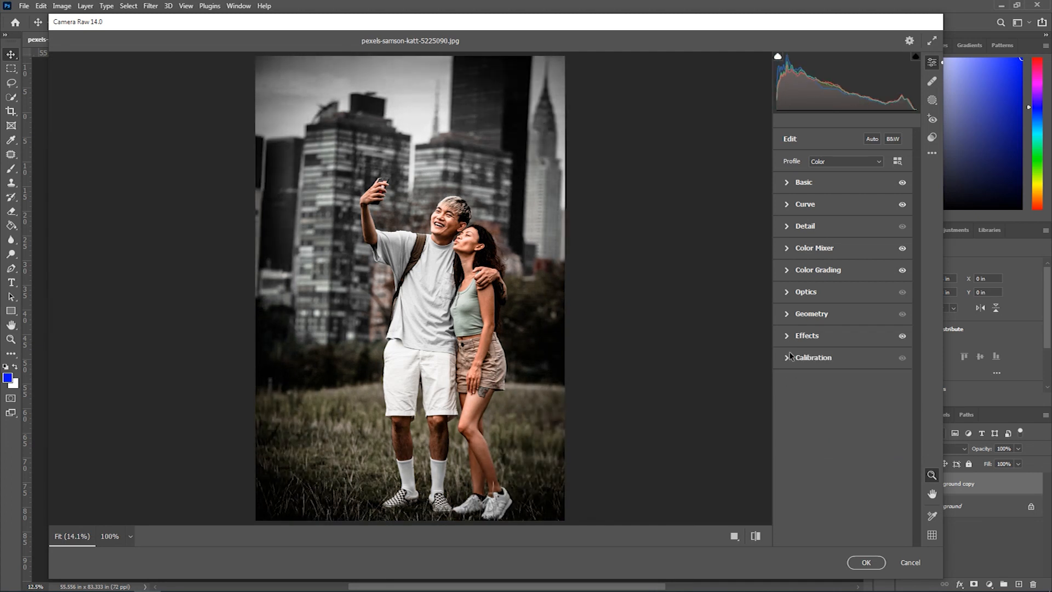
# - Set the Green Primary hue to +58 in the camera Calibration
pyautogui.click(788, 358)
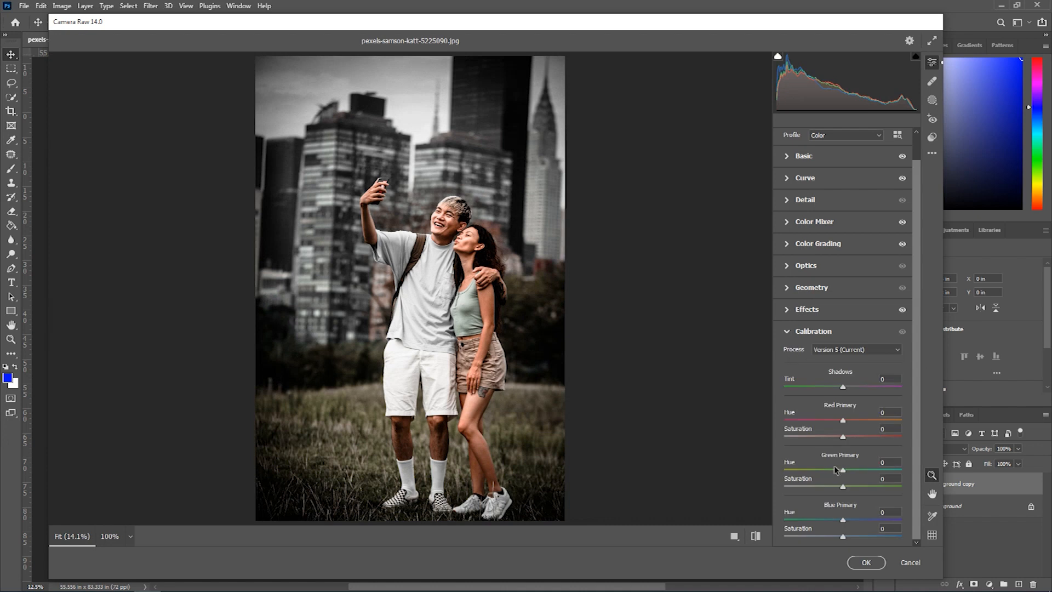
pyautogui.moveTo(843, 469); pyautogui.dragTo(877, 470)
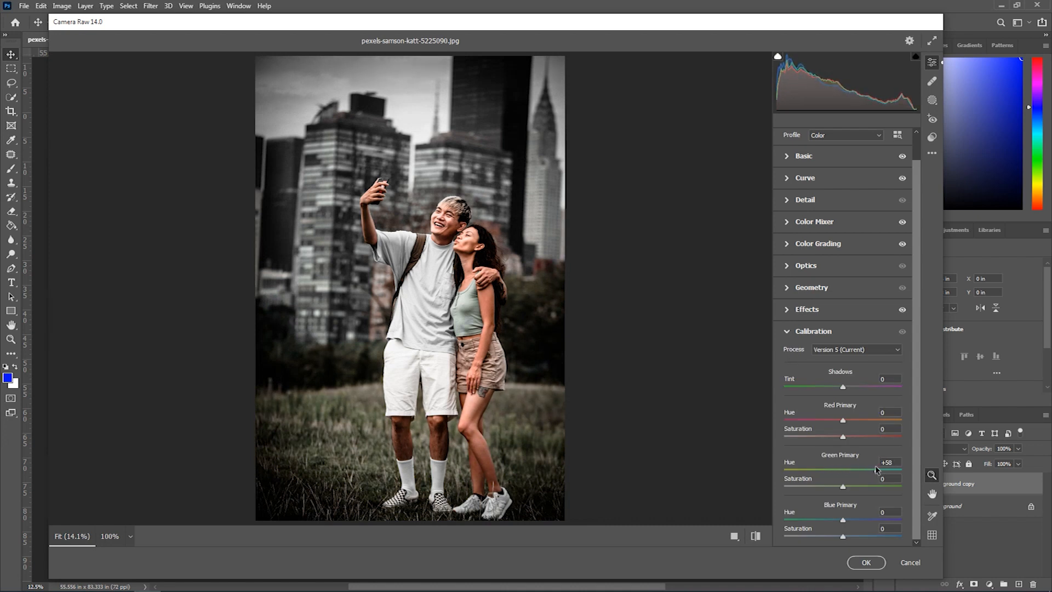
pyautogui.click(788, 333)
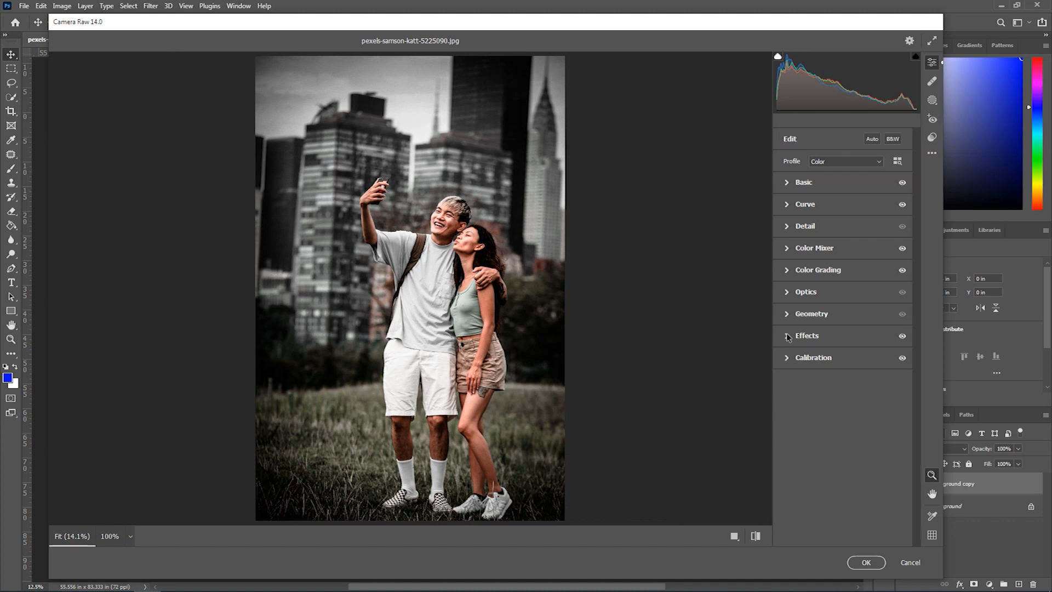
# - Set the Color Mixer saturation of Greens to -84 and compare the edited photo with its default settings
pyautogui.click(788, 248)
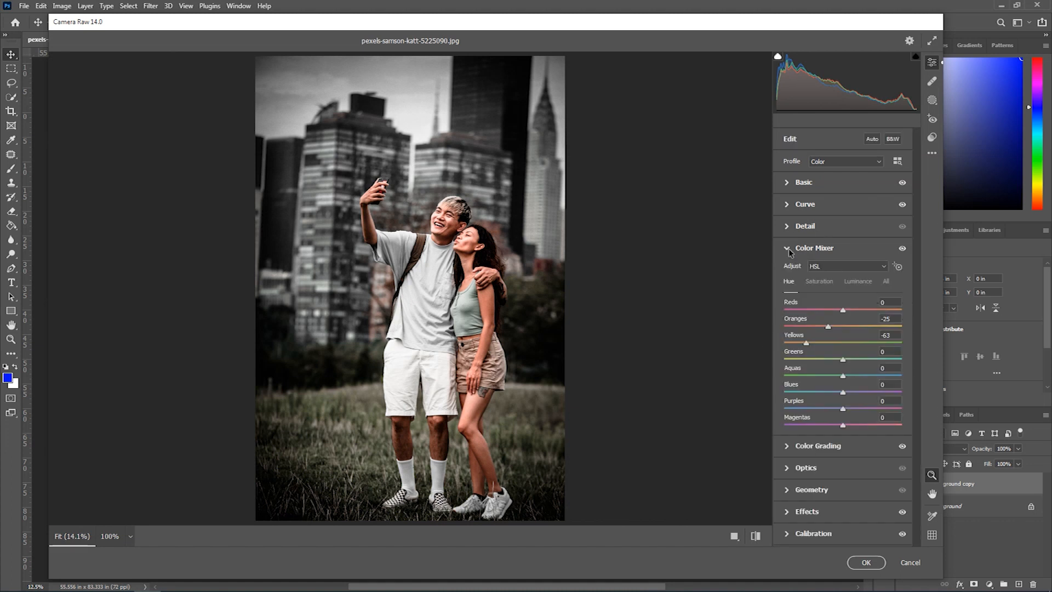
pyautogui.click(818, 282)
pyautogui.moveTo(783, 358); pyautogui.dragTo(797, 359)
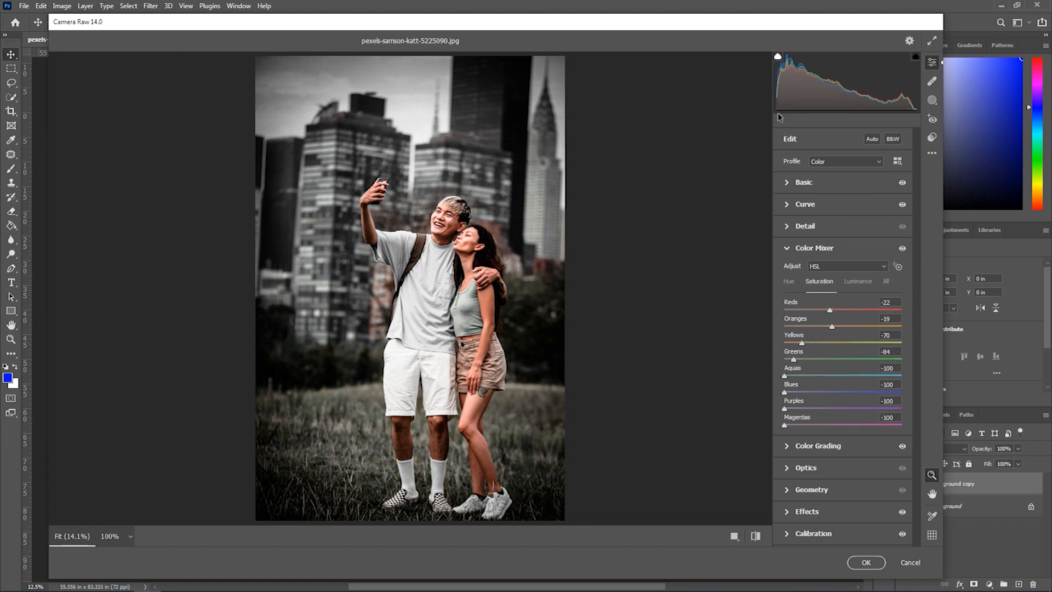
pyautogui.click(757, 537)
pyautogui.click(757, 536)
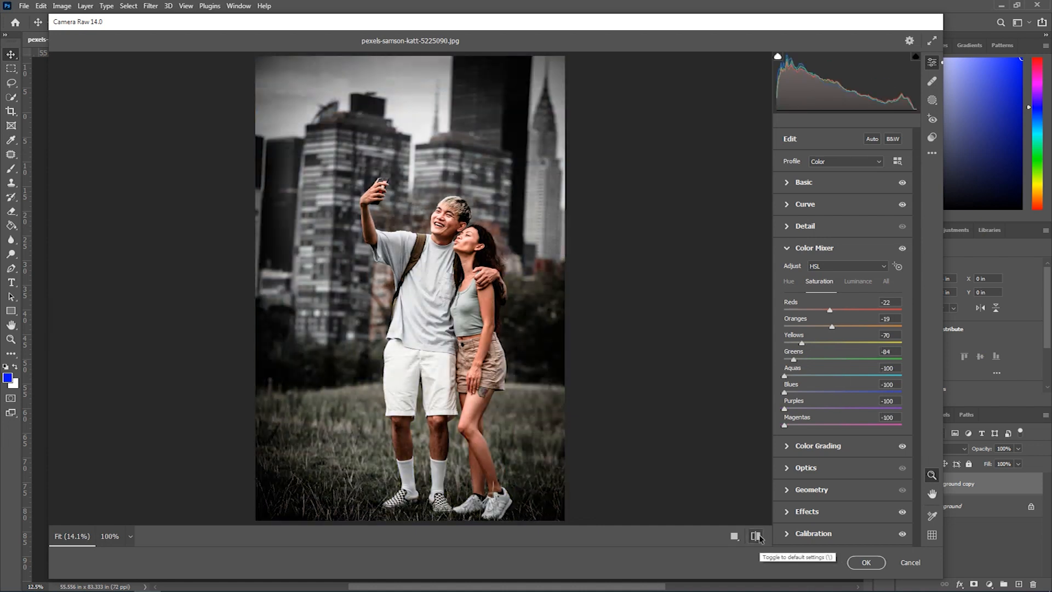
pyautogui.click(757, 537)
pyautogui.click(757, 537)
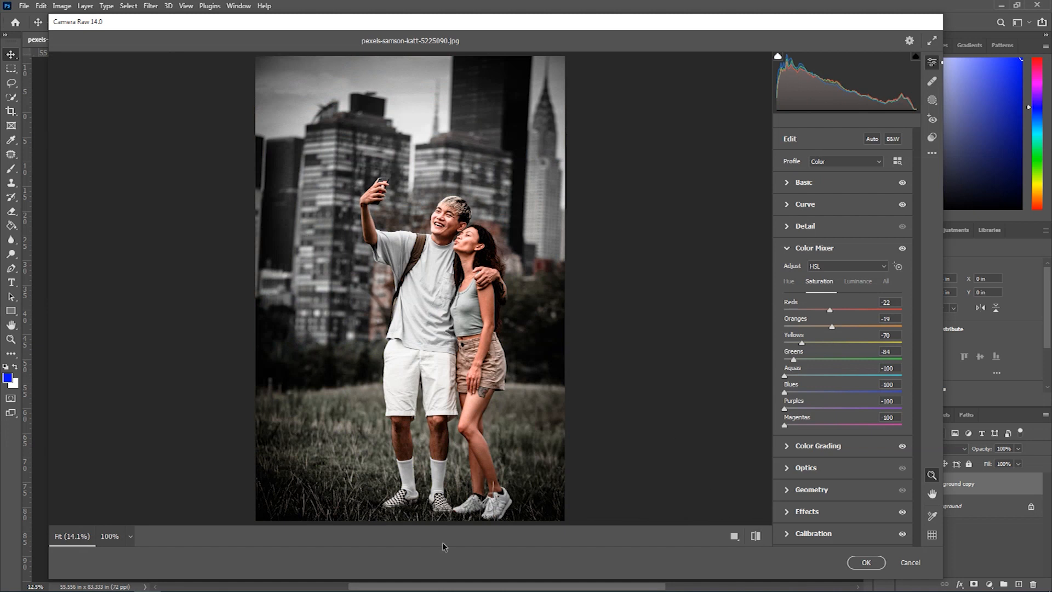
# - Save the Default subset of the Camera Raw settings as "Broun Ifect" and apply the filter to the city portrait
pyautogui.click(867, 564)
pyautogui.click(931, 155)
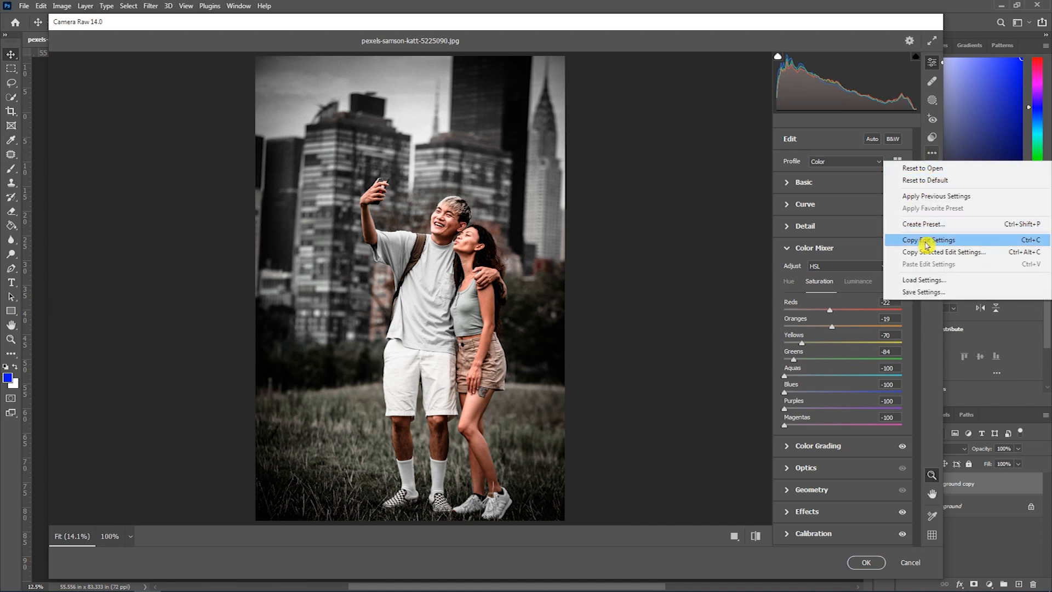
pyautogui.click(947, 294)
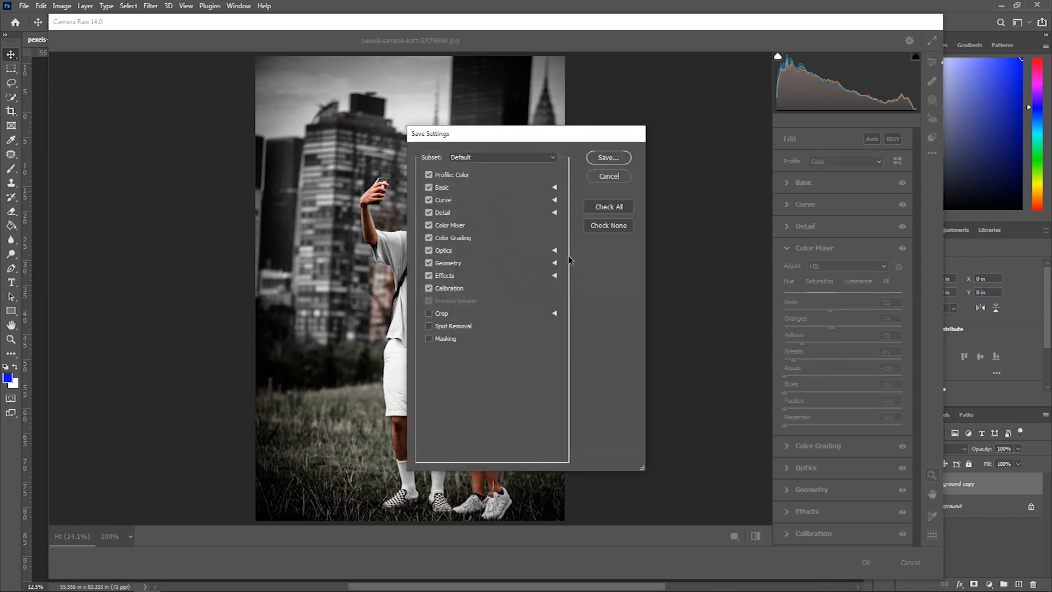
pyautogui.click(530, 158)
pyautogui.click(530, 159)
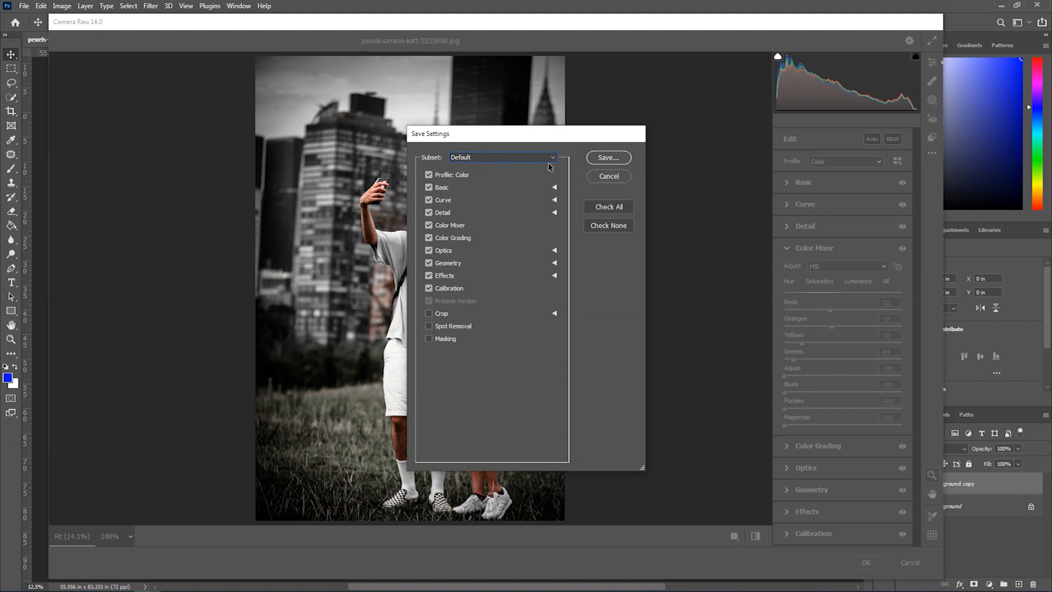
pyautogui.click(604, 159)
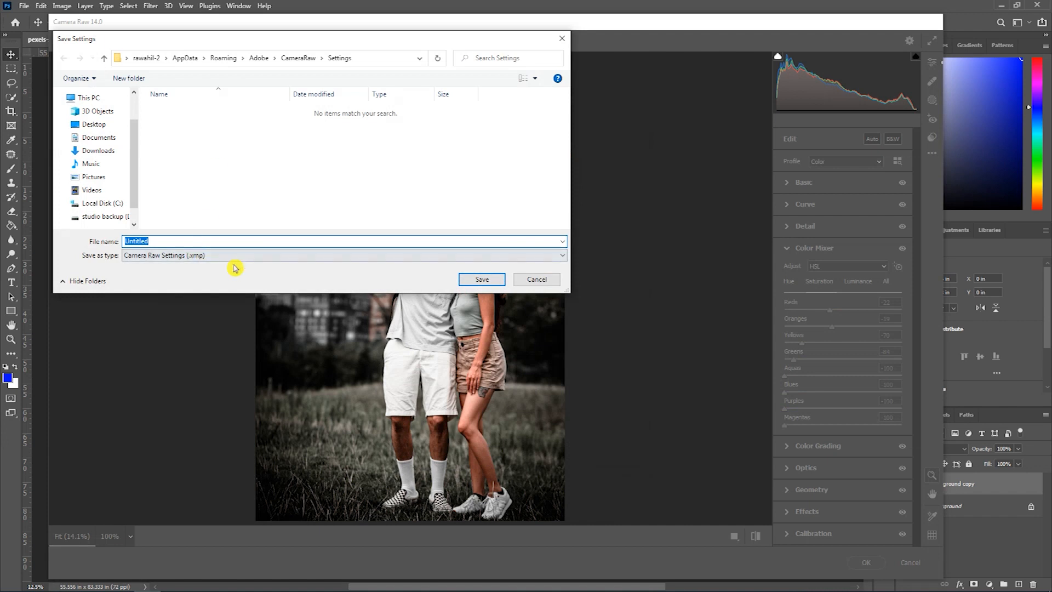
pyautogui.write('Broun Ifect')
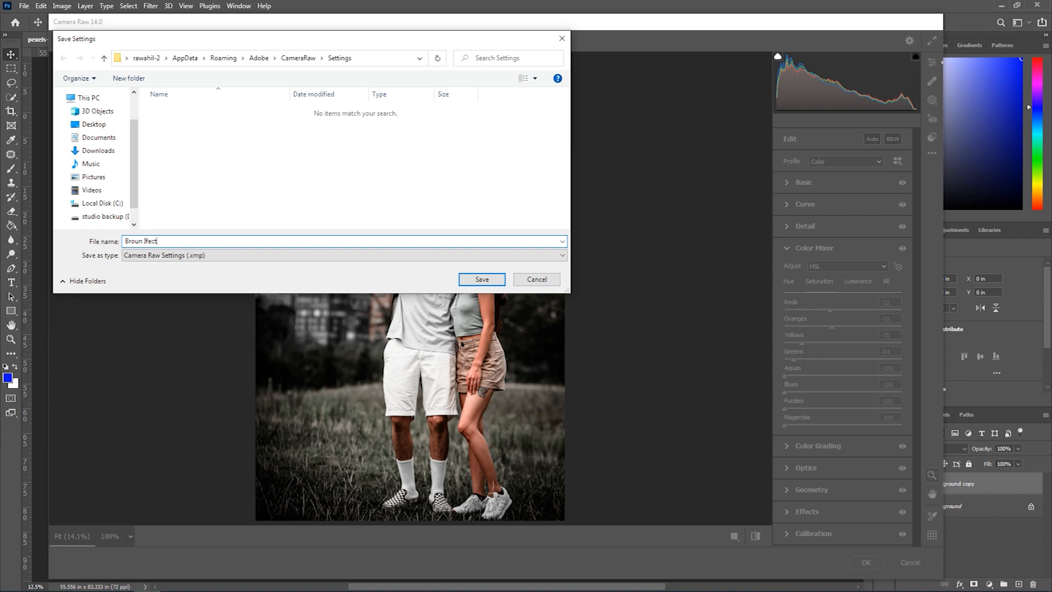
pyautogui.click(480, 280)
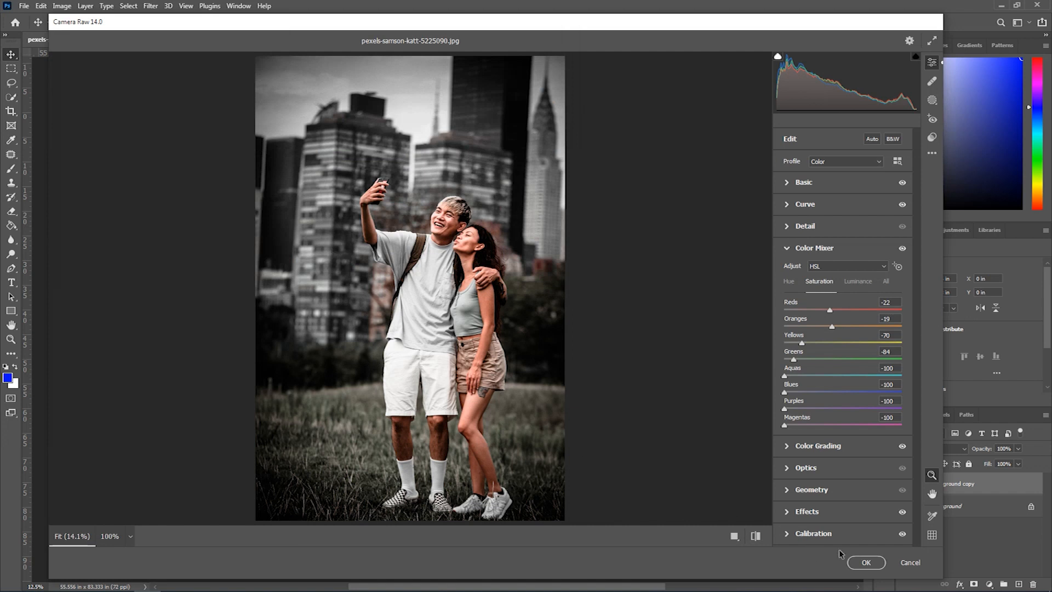
pyautogui.click(871, 562)
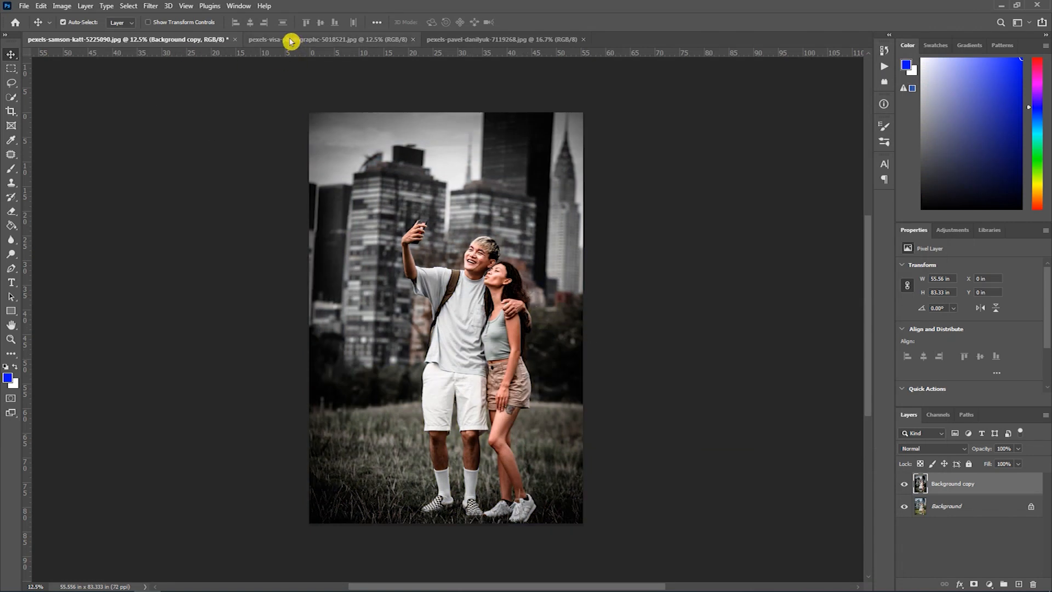
# - Switch to the wedding photo under the trees, duplicate its Background layer and open the copy in the Camera Raw Filter
pyautogui.click(291, 42)
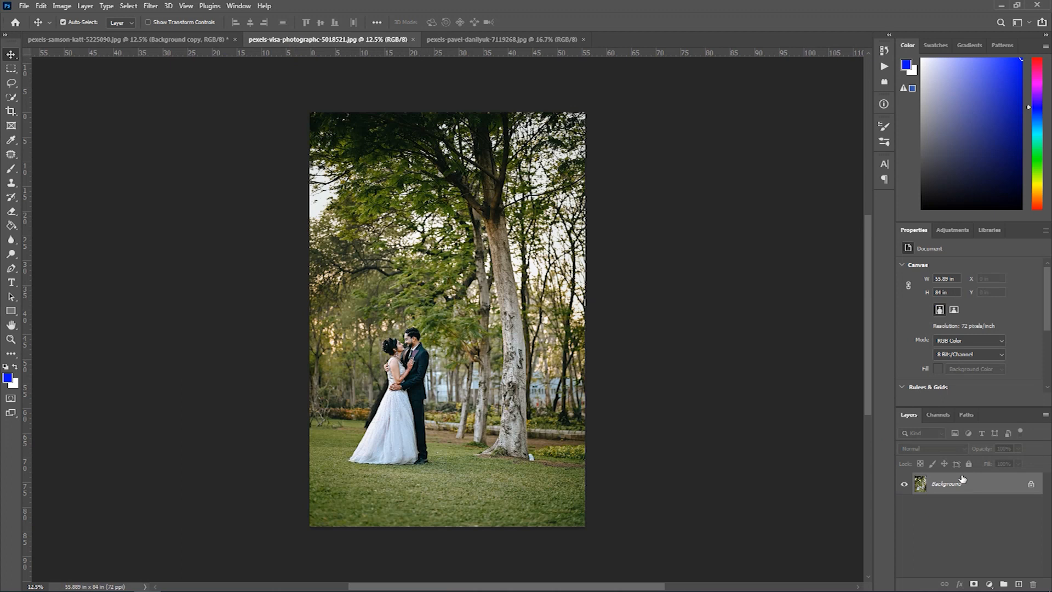
pyautogui.moveTo(962, 486); pyautogui.dragTo(1022, 587)
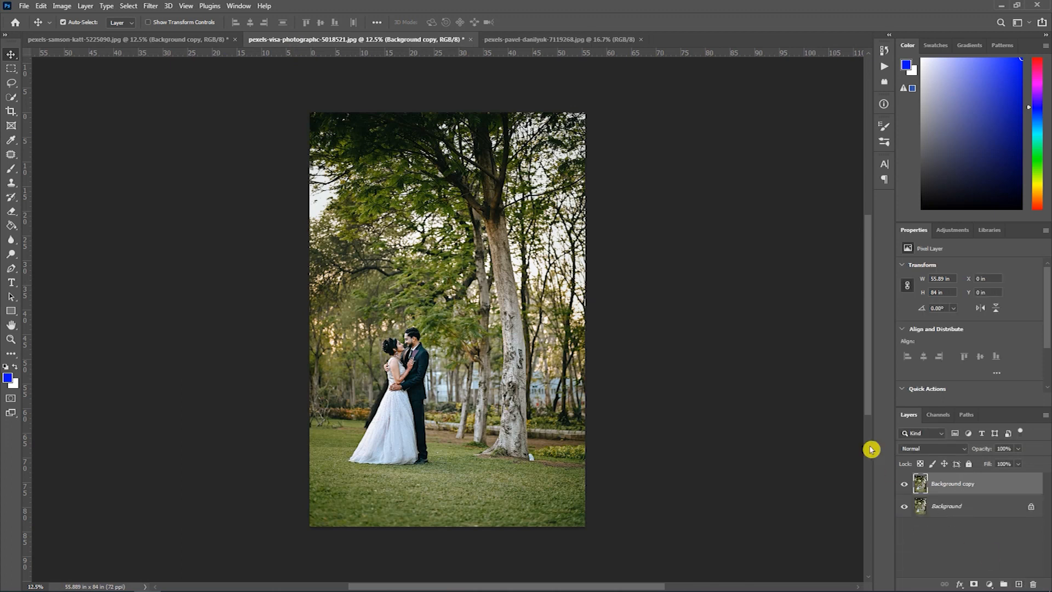
pyautogui.click(150, 6)
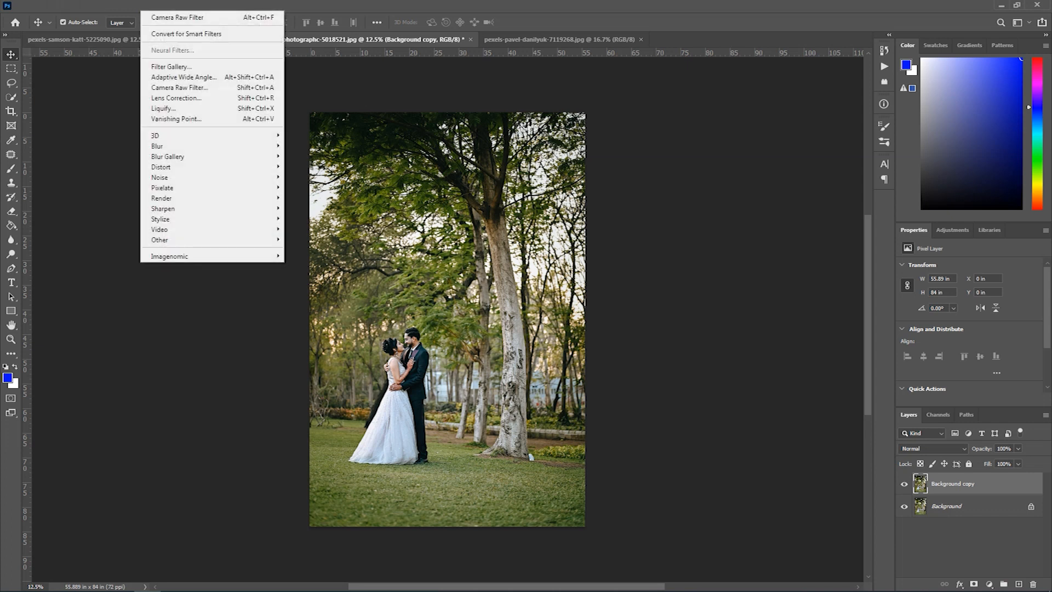
pyautogui.click(179, 89)
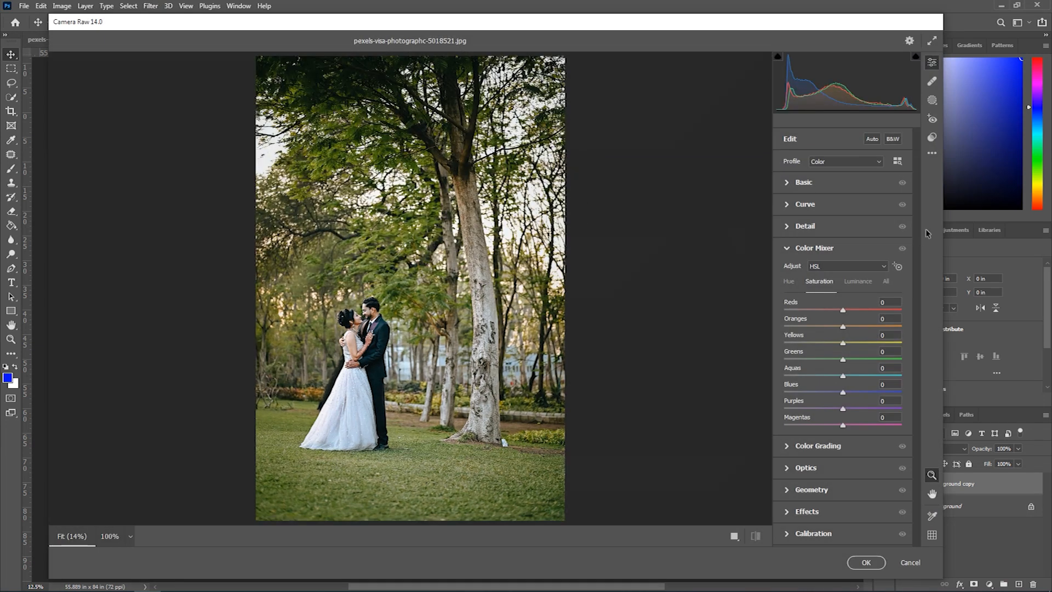
# - Apply the user preset Broun Ifect to the wedding photo under the trees and confirm the filter
pyautogui.click(932, 141)
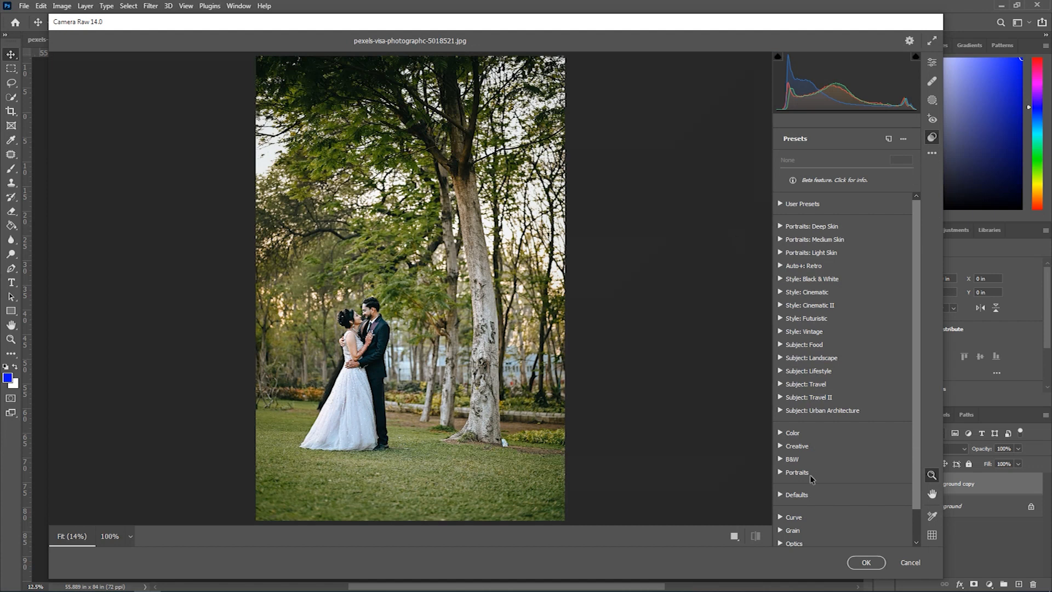
pyautogui.scroll(-2, 811, 477)
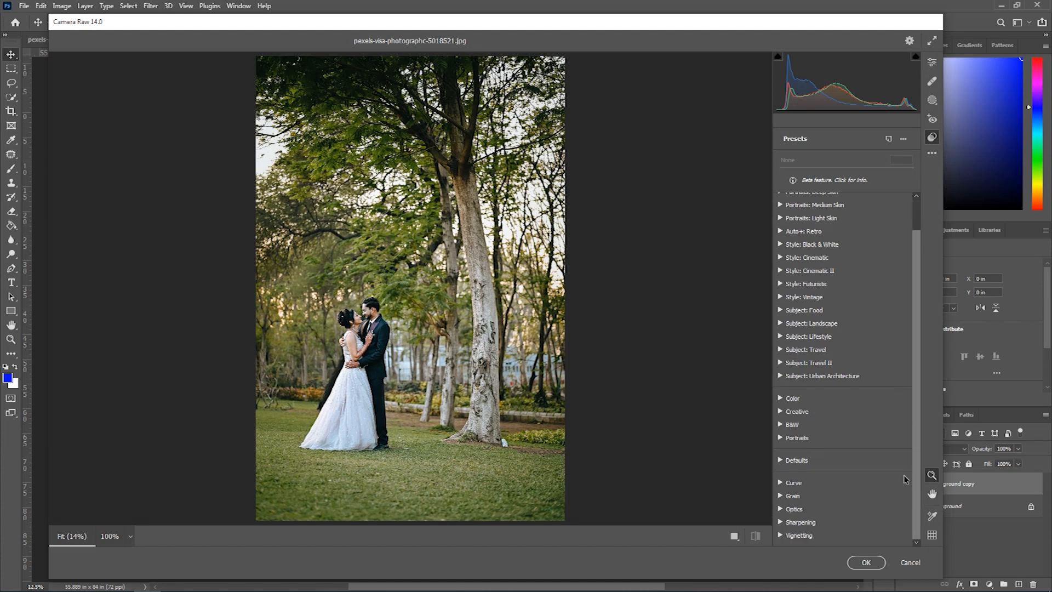
pyautogui.moveTo(914, 475); pyautogui.dragTo(917, 439)
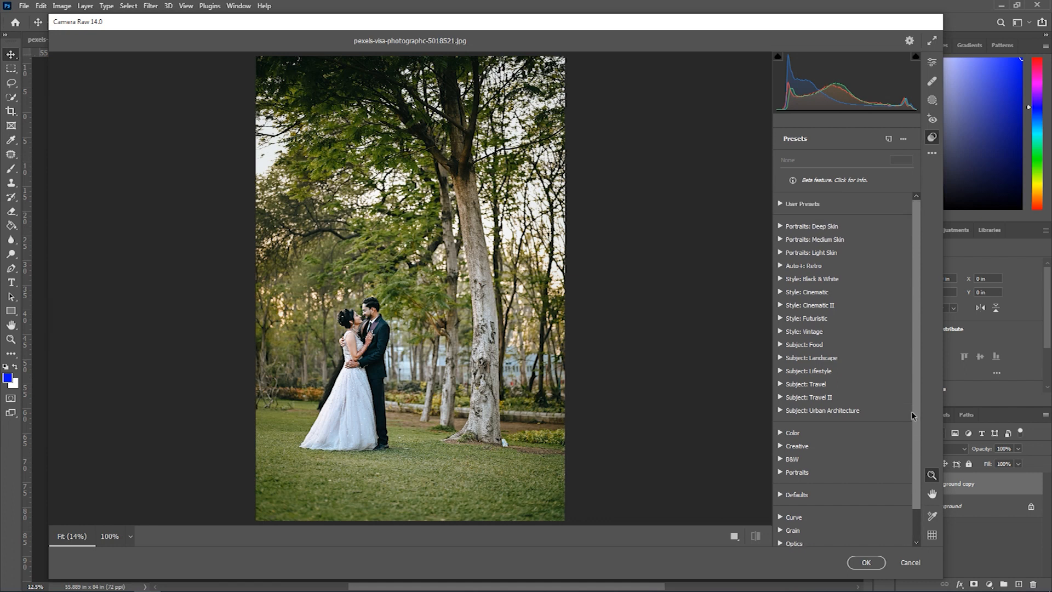
pyautogui.click(781, 205)
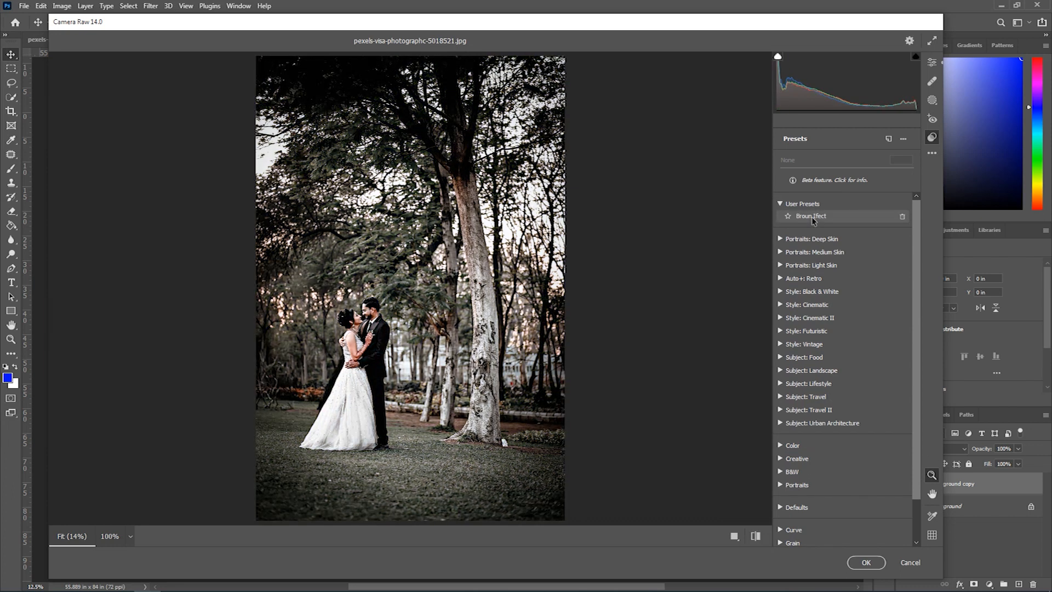
pyautogui.click(813, 218)
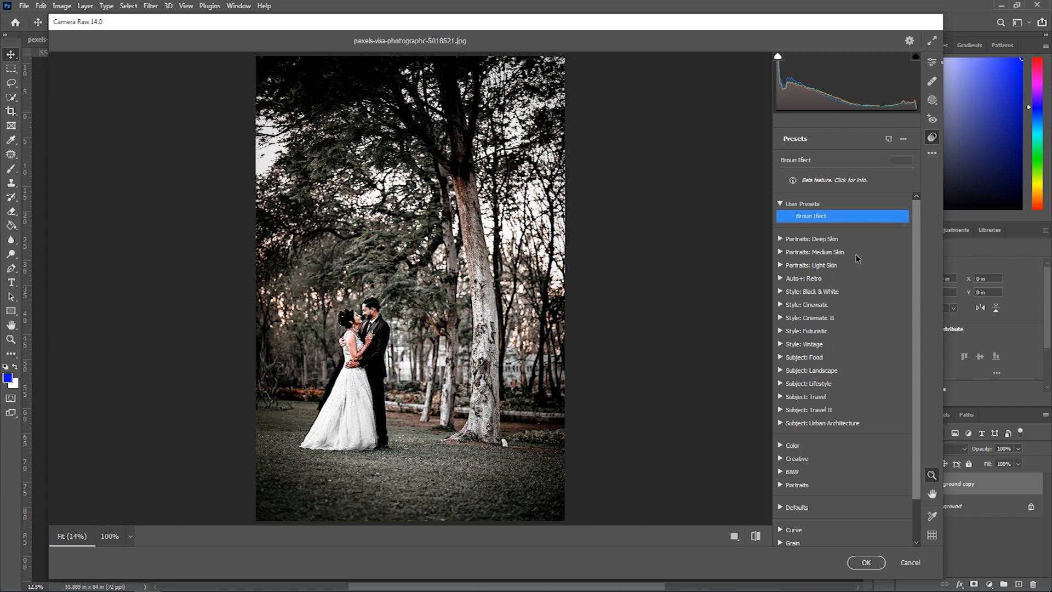
pyautogui.click(781, 204)
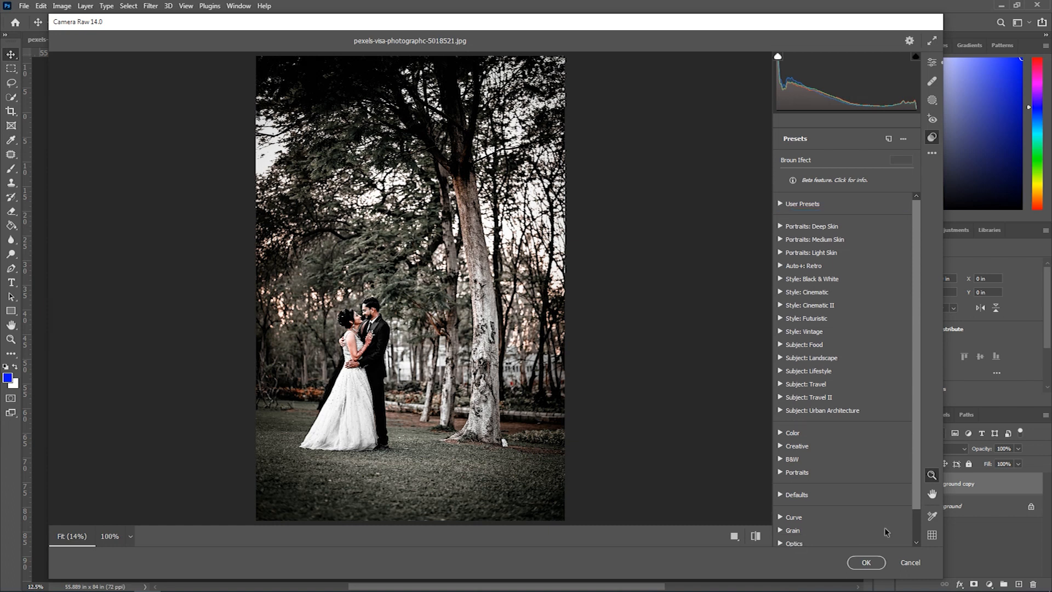
pyautogui.click(866, 562)
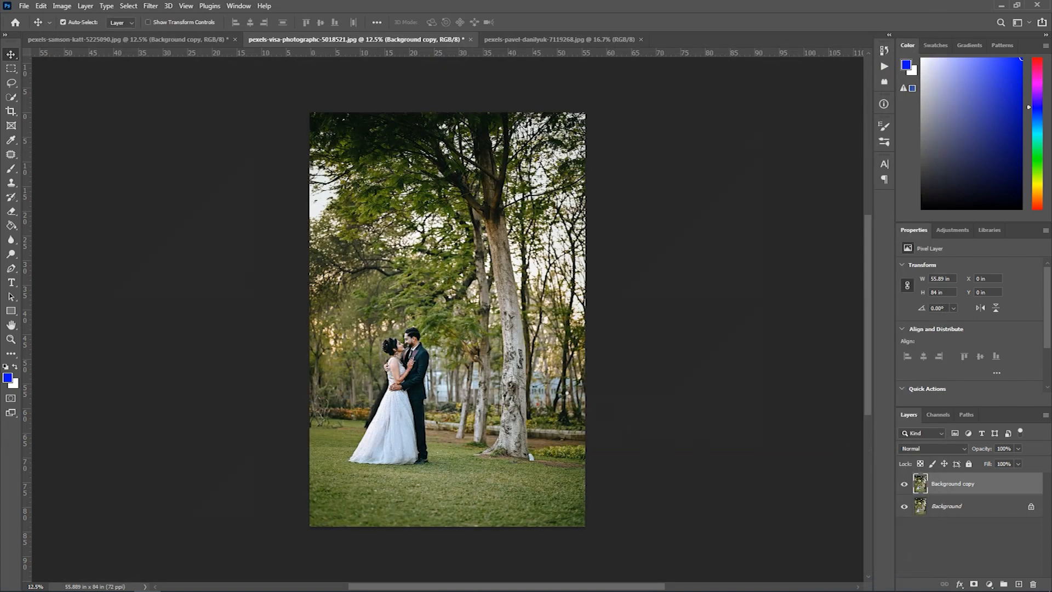
# - Compare the tree wedding photo before and after grading by toggling the Background copy layer's visibility
pyautogui.click(905, 486)
pyautogui.click(905, 486)
pyautogui.click(905, 485)
pyautogui.click(904, 486)
# - Switch to the wedding photo on the river bridge, duplicate its Background layer and open the copy in the Camera Raw Filter
pyautogui.click(541, 42)
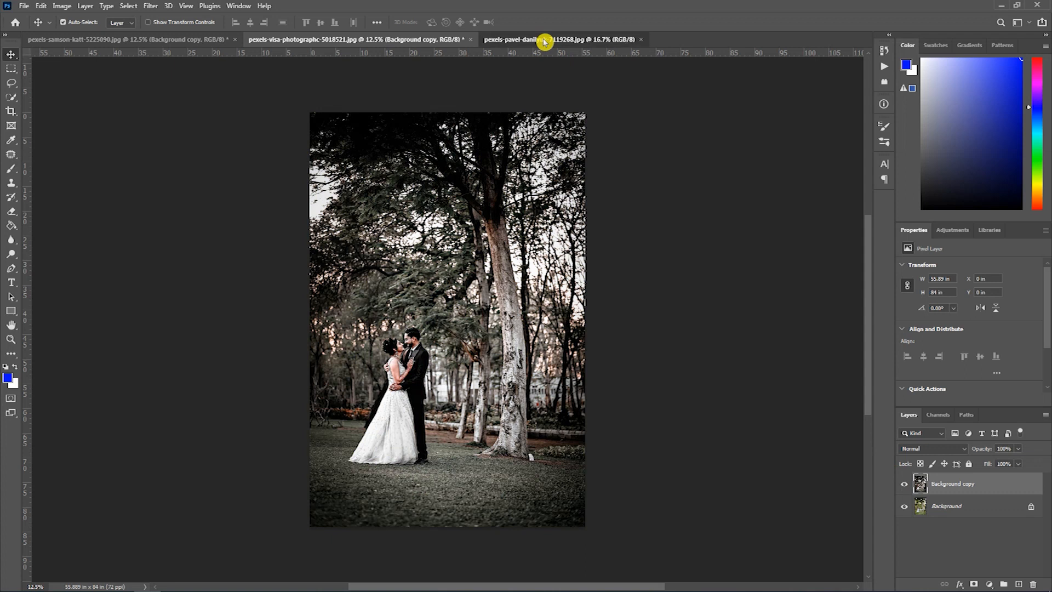
pyautogui.moveTo(960, 485); pyautogui.dragTo(1019, 584)
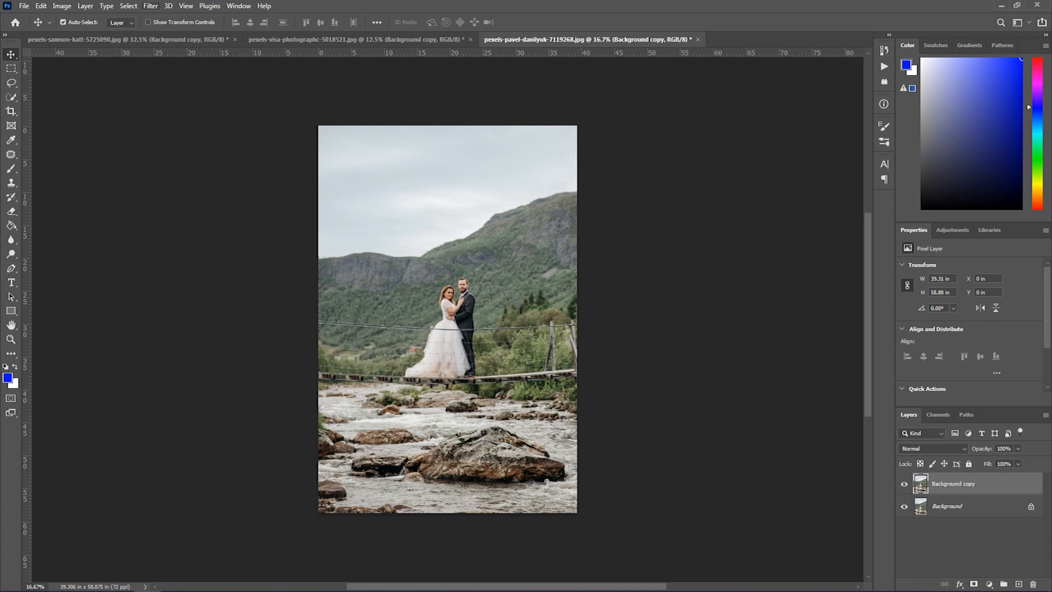
pyautogui.click(150, 6)
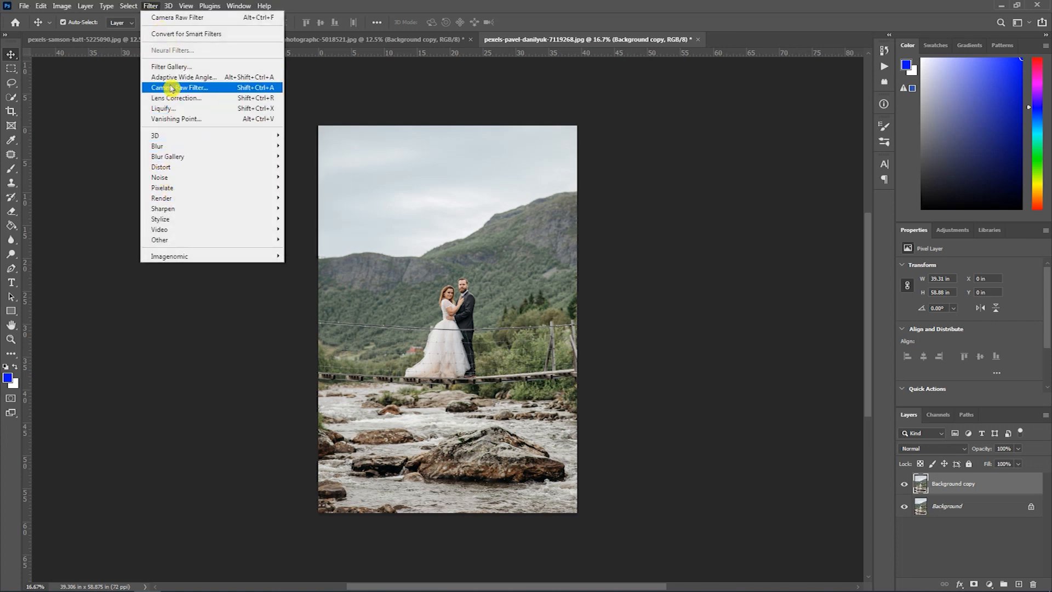
pyautogui.click(172, 87)
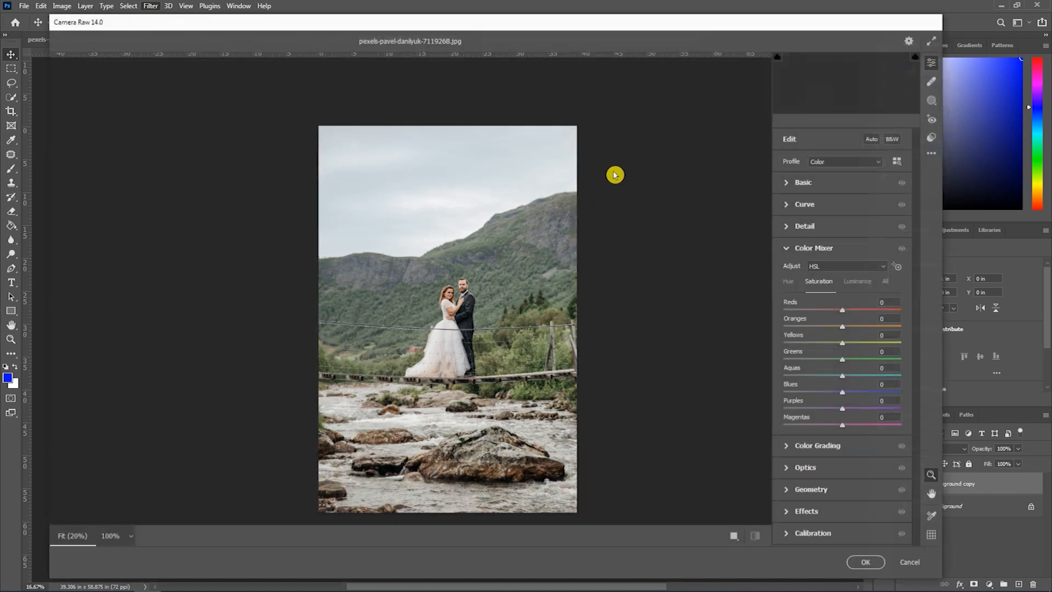
# - Apply the user preset Broun Ifect to the river bridge wedding photo and confirm the filter
pyautogui.click(933, 137)
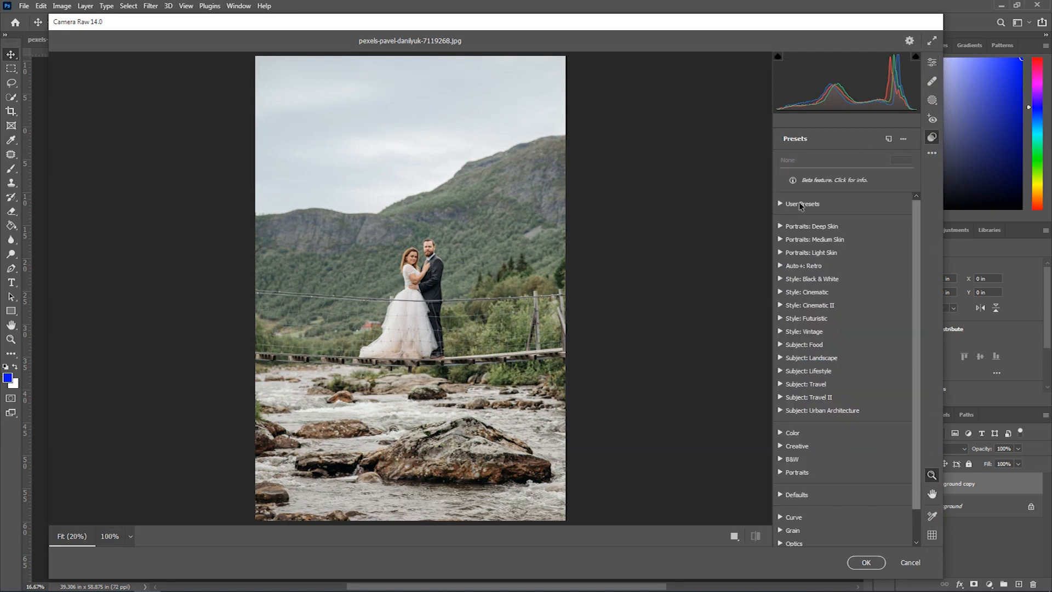
pyautogui.click(780, 204)
pyautogui.click(812, 216)
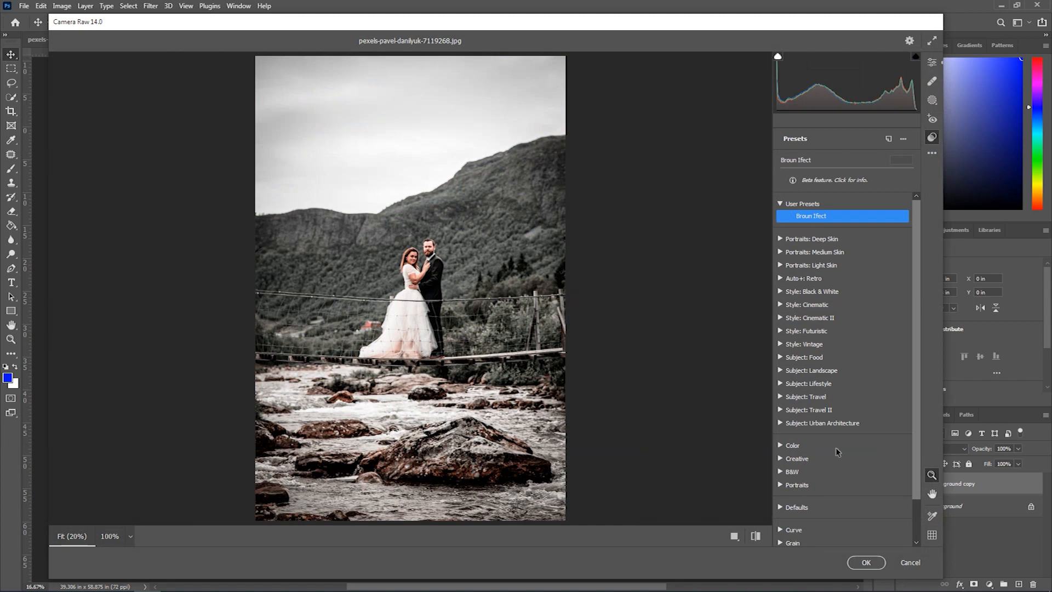
pyautogui.click(866, 563)
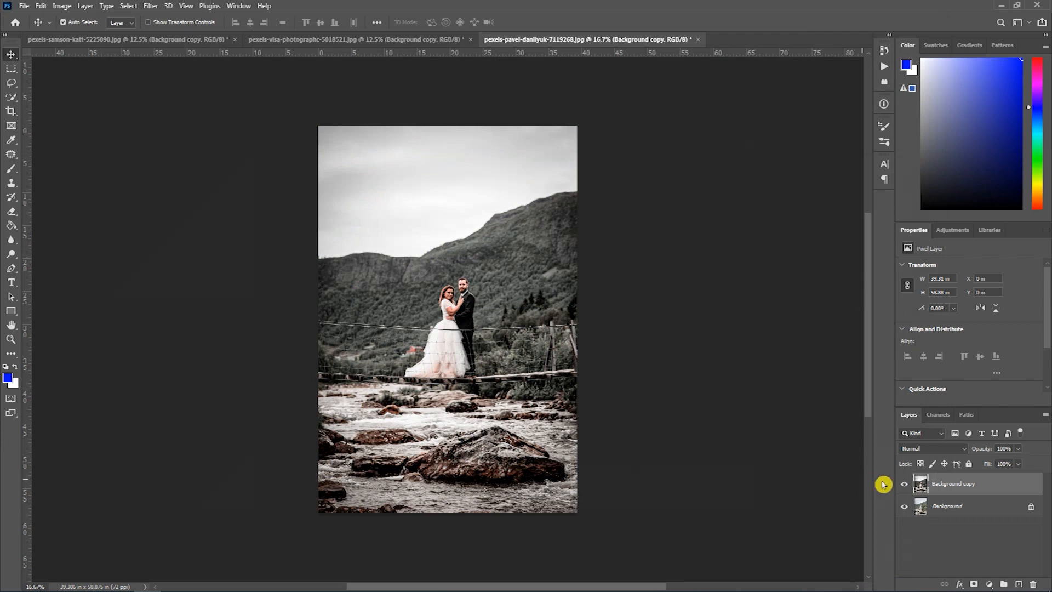
# - Compare the before and after of all three open photos by toggling the Background copy layer's visibility in each
pyautogui.click(904, 485)
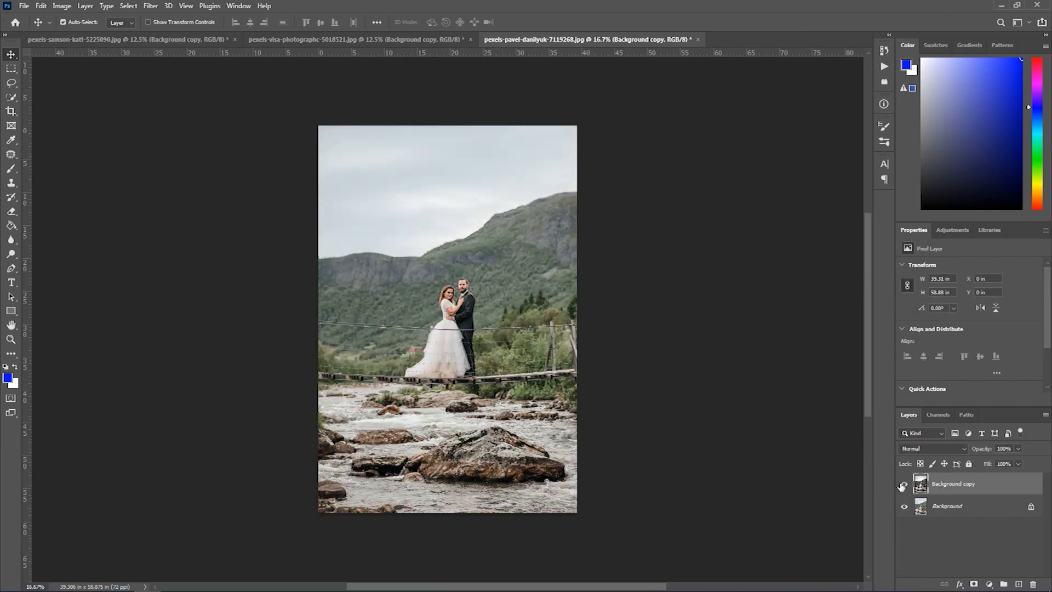
pyautogui.click(904, 485)
pyautogui.click(148, 42)
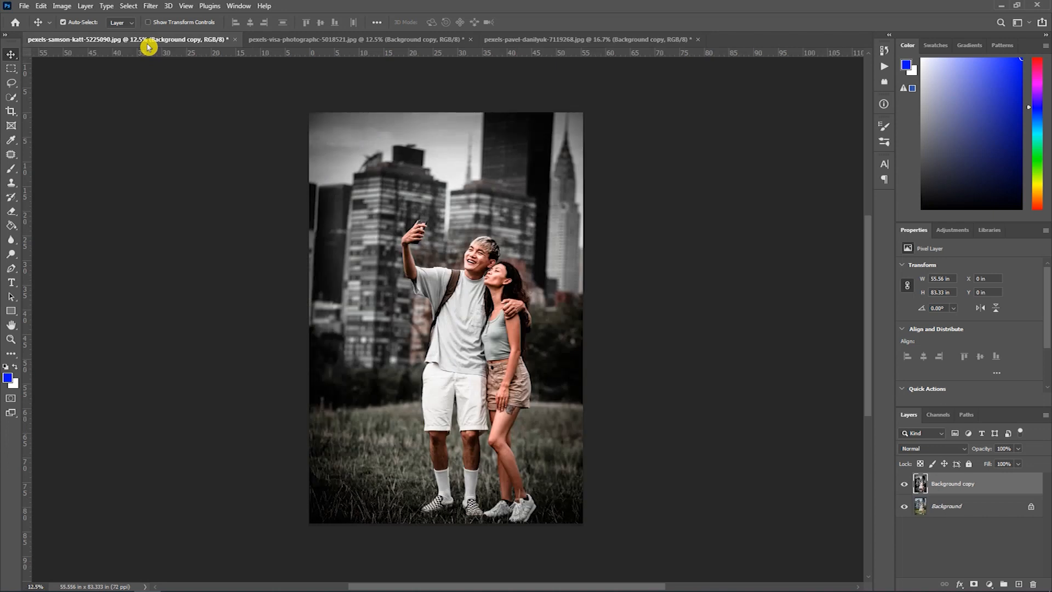
pyautogui.click(902, 486)
pyautogui.click(902, 485)
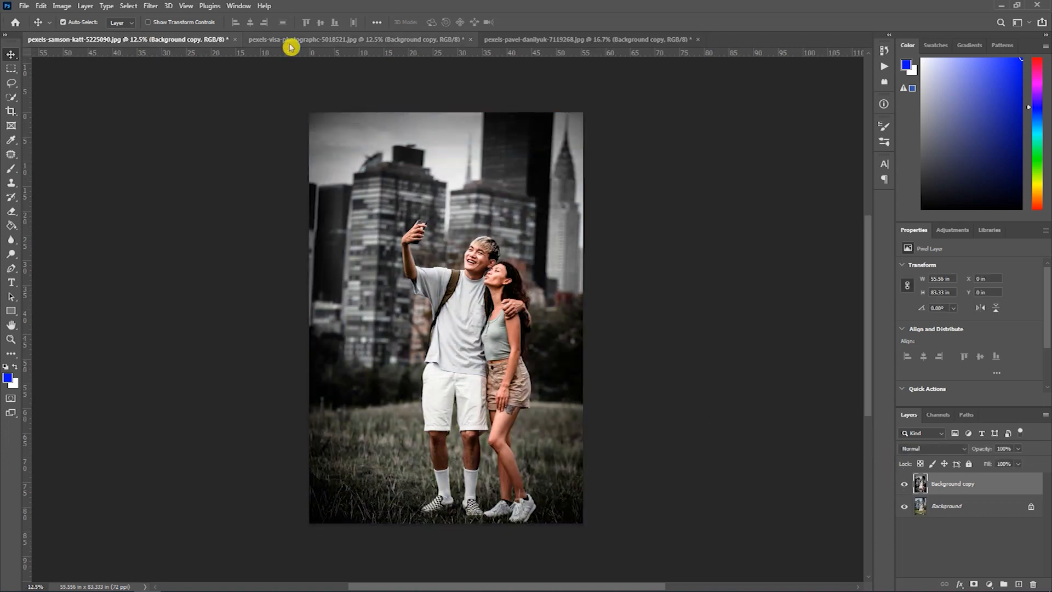
pyautogui.click(290, 47)
pyautogui.click(904, 485)
pyautogui.click(905, 485)
pyautogui.click(527, 42)
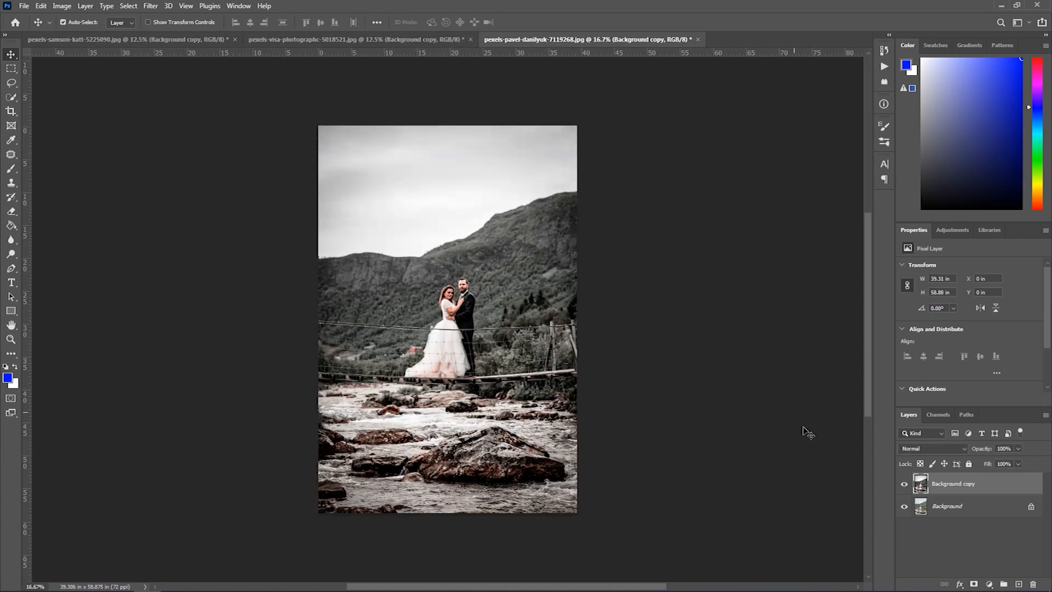
pyautogui.click(905, 484)
pyautogui.click(905, 484)
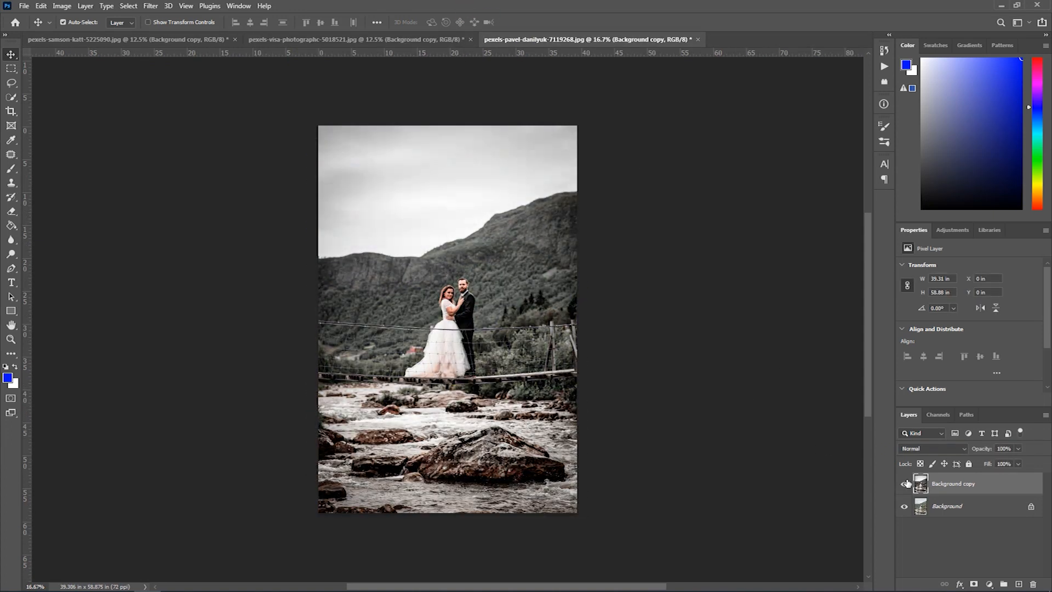